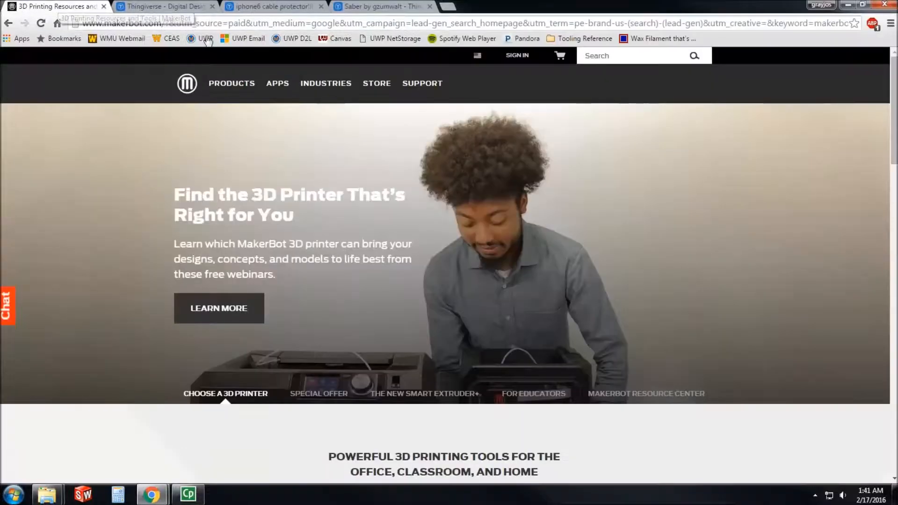
# - Open the MakerBot Desktop page from the site's apps and bring up its download options
pyautogui.moveTo(230, 85)
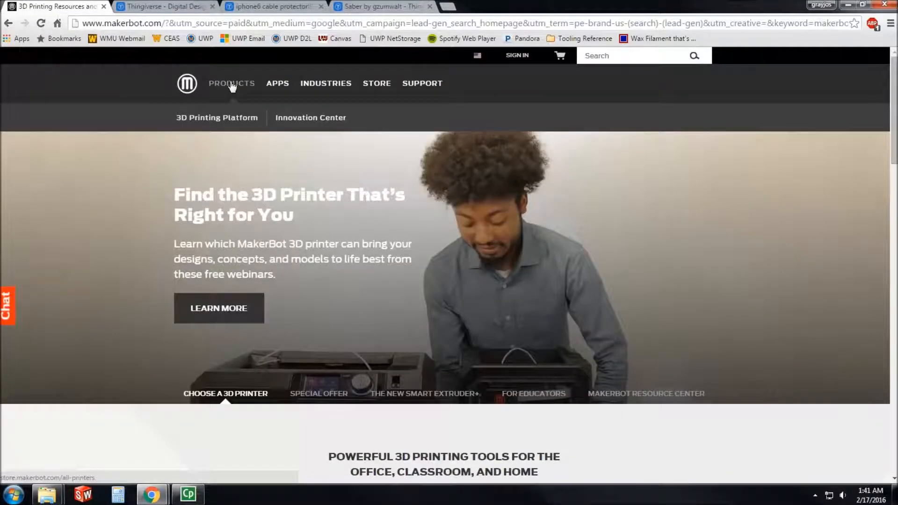
pyautogui.moveTo(277, 87)
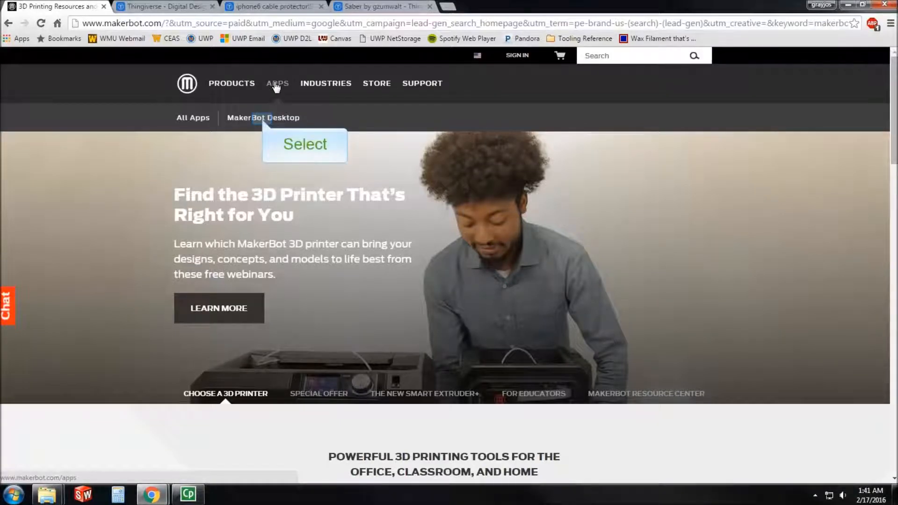
pyautogui.click(264, 120)
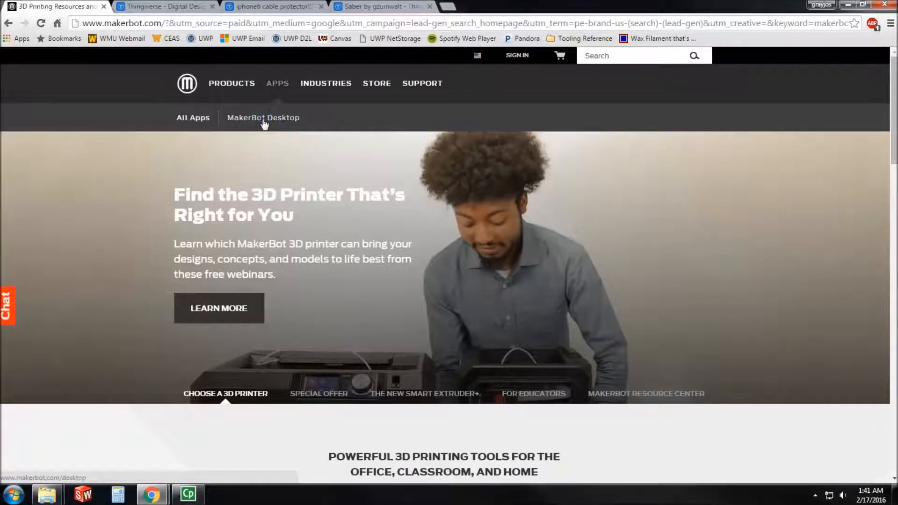
pyautogui.scroll(-1, 496, 192)
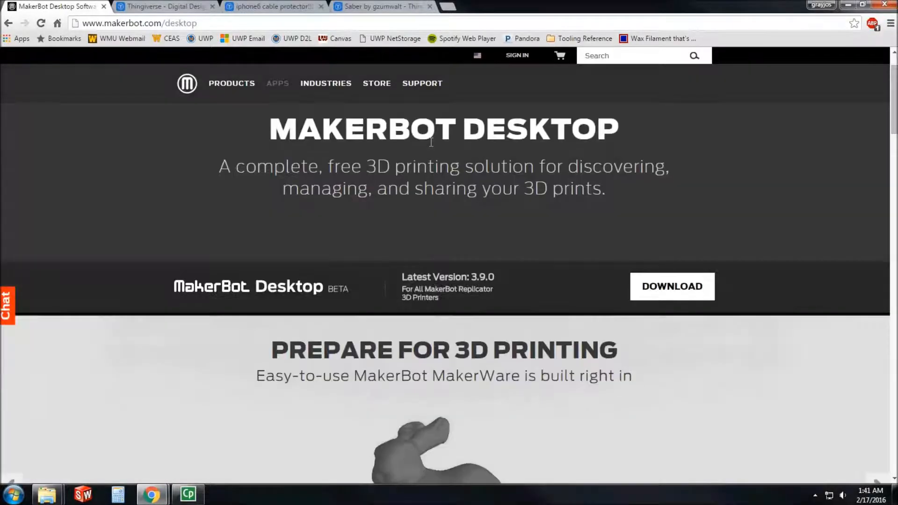
pyautogui.scroll(-2, 515, 289)
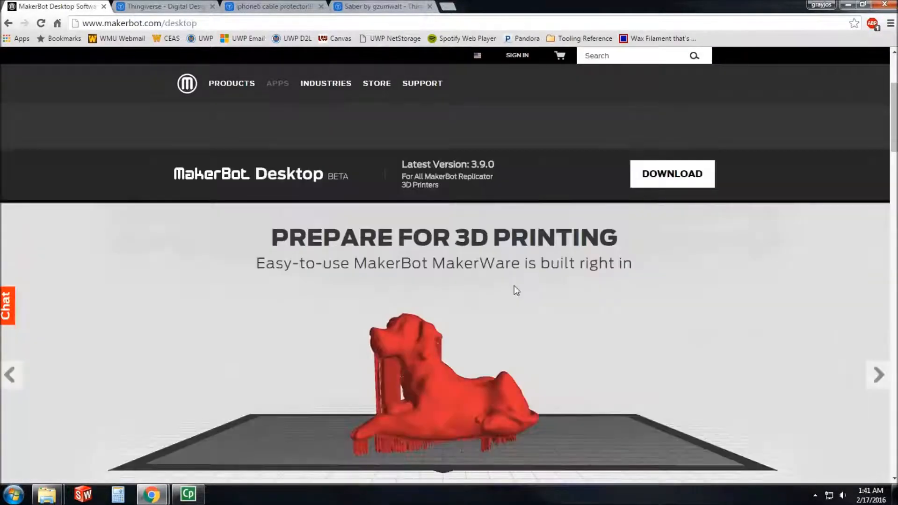
pyautogui.scroll(2, 515, 291)
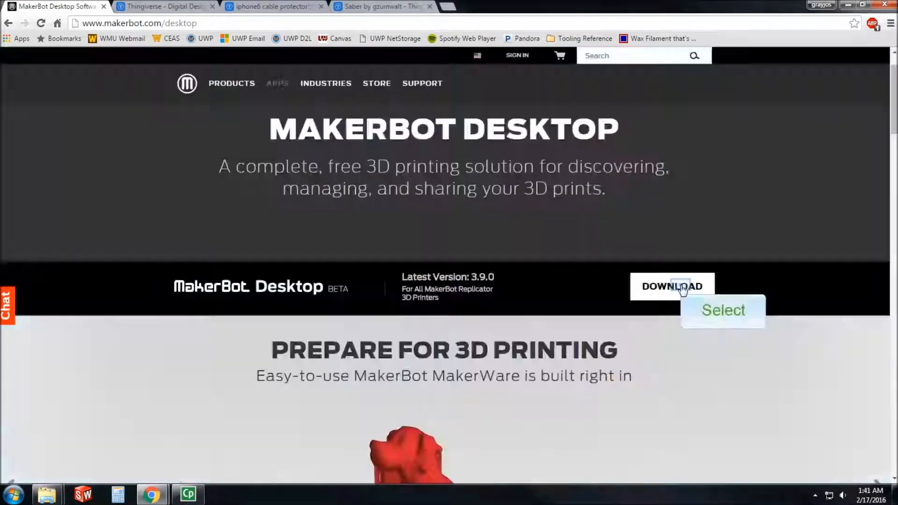
pyautogui.click(683, 289)
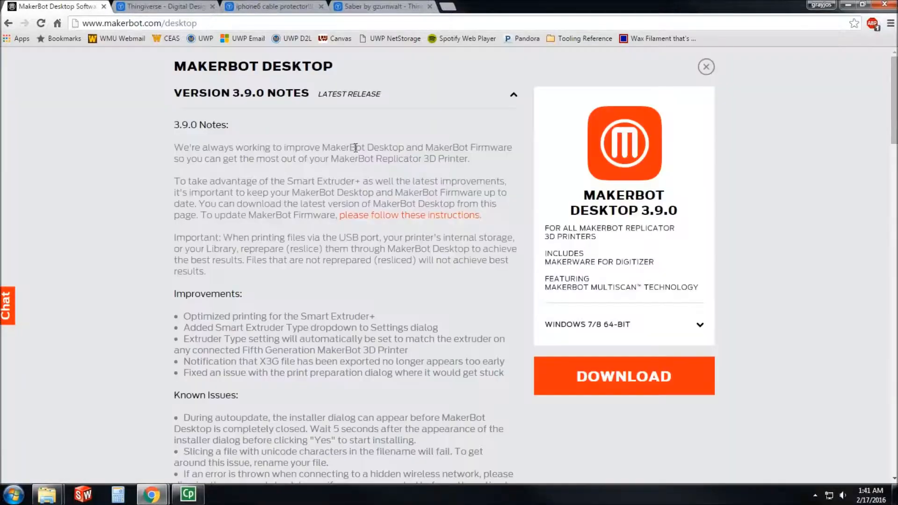
# - Download MakerBot Desktop 3.9.0 for Windows 7/8 64-bit and save the installer in the Downloads folder
pyautogui.scroll(-2, 356, 147)
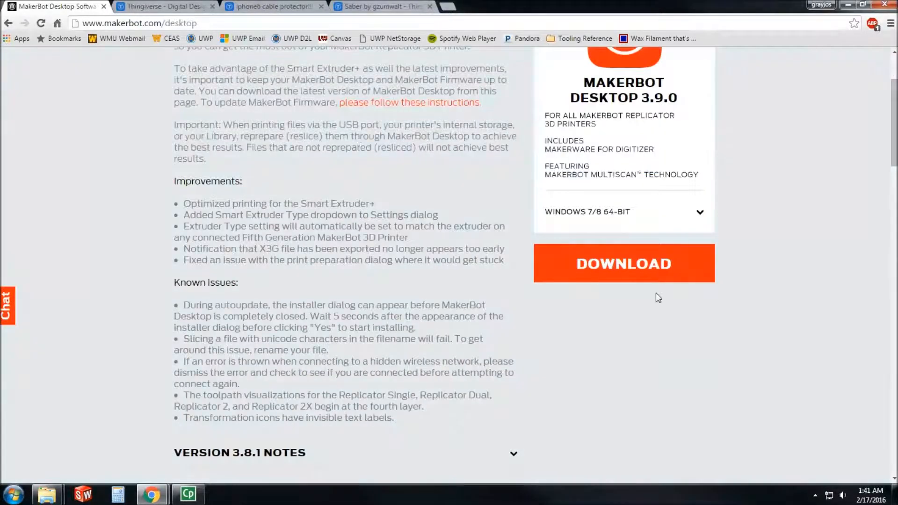
pyautogui.scroll(2, 656, 293)
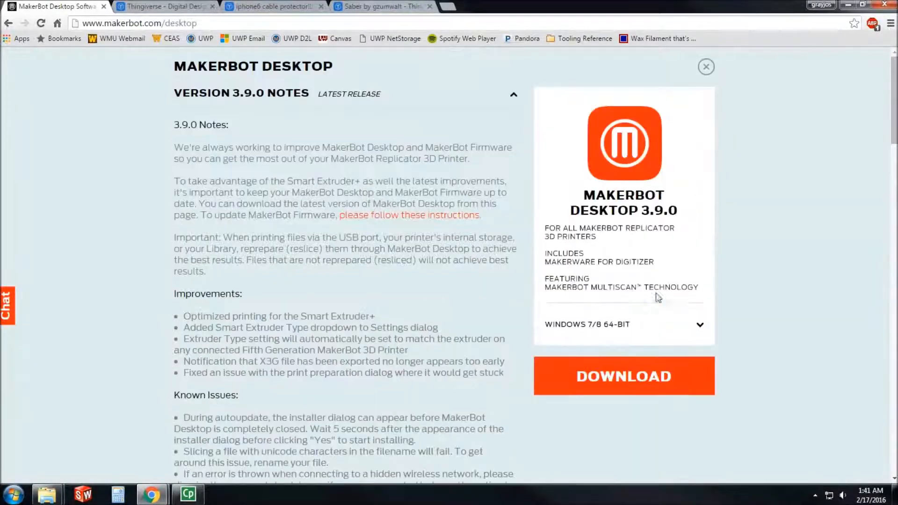
pyautogui.click(699, 325)
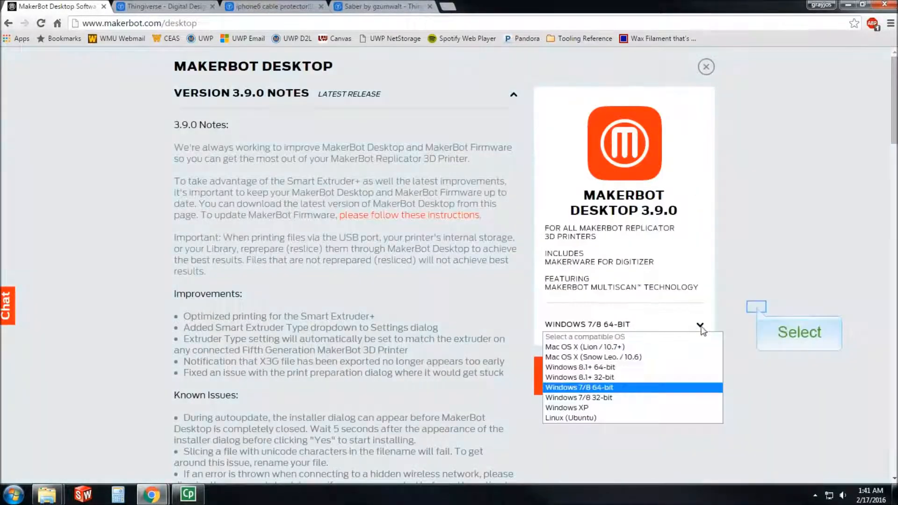
pyautogui.click(754, 309)
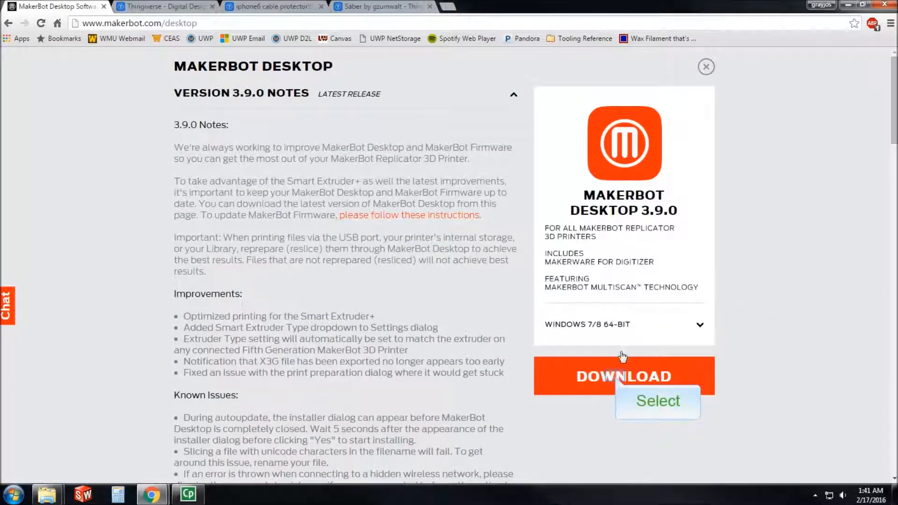
pyautogui.click(617, 377)
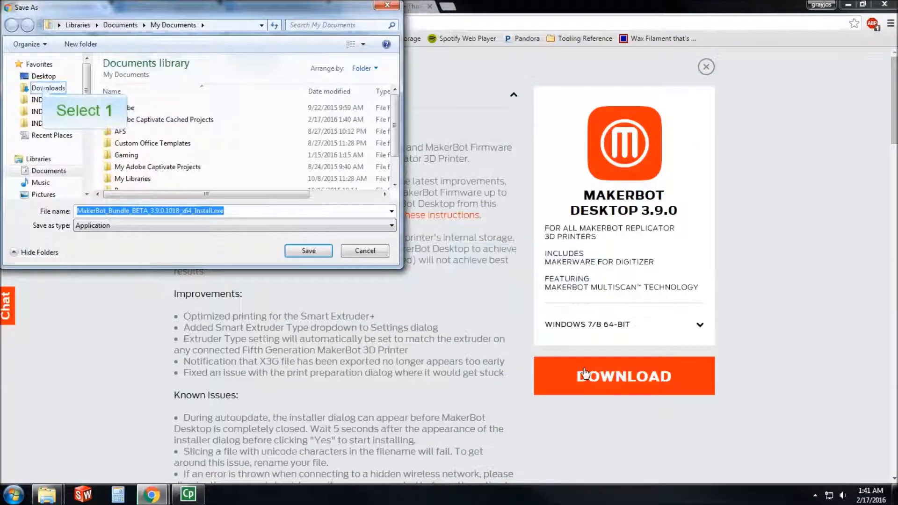
pyautogui.click(44, 88)
pyautogui.click(318, 249)
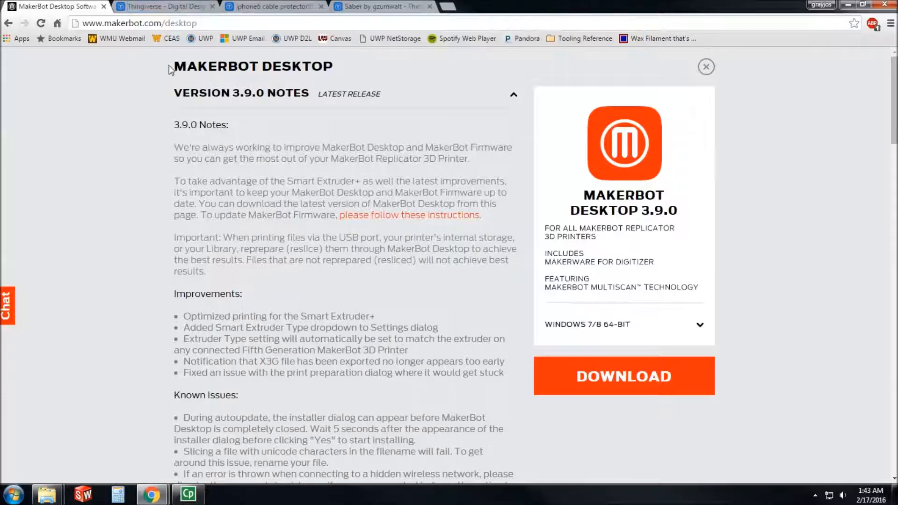
# - Switch to Thingiverse and look over the featured design and collections on its home page
pyautogui.click(174, 8)
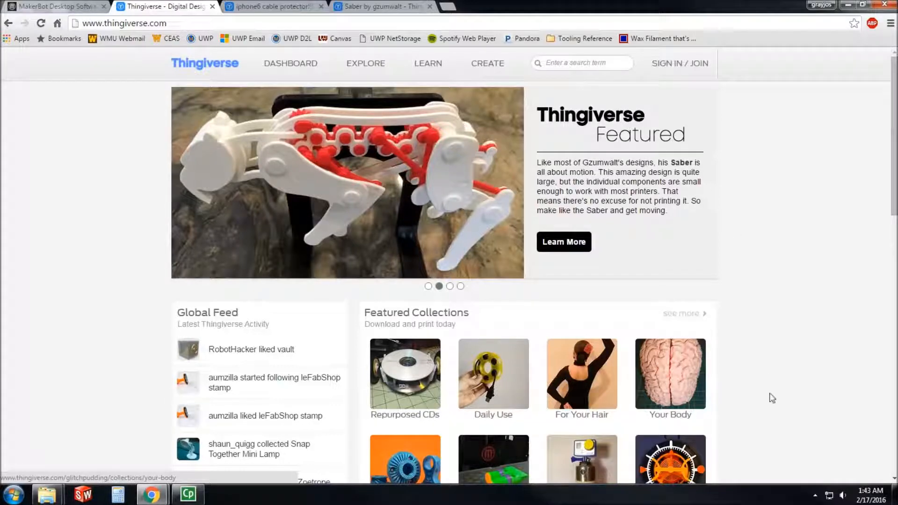
pyautogui.scroll(-1, 767, 394)
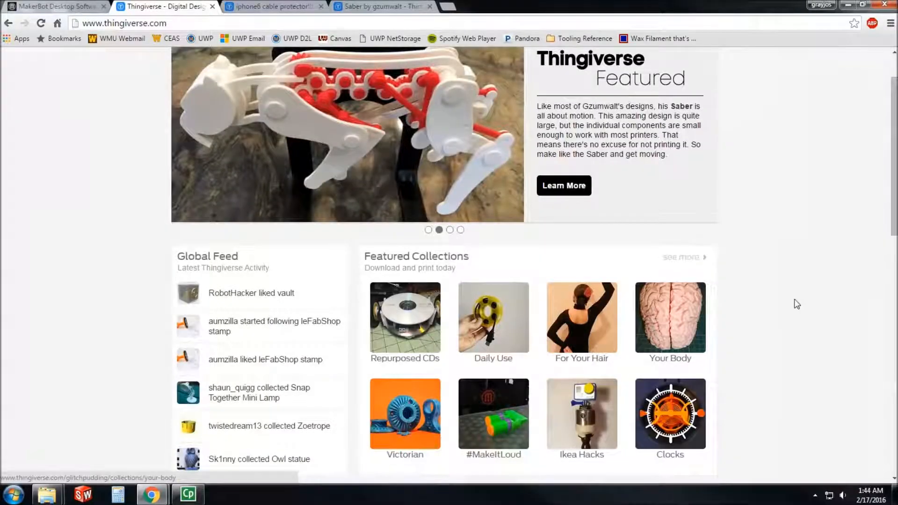
pyautogui.scroll(1, 800, 347)
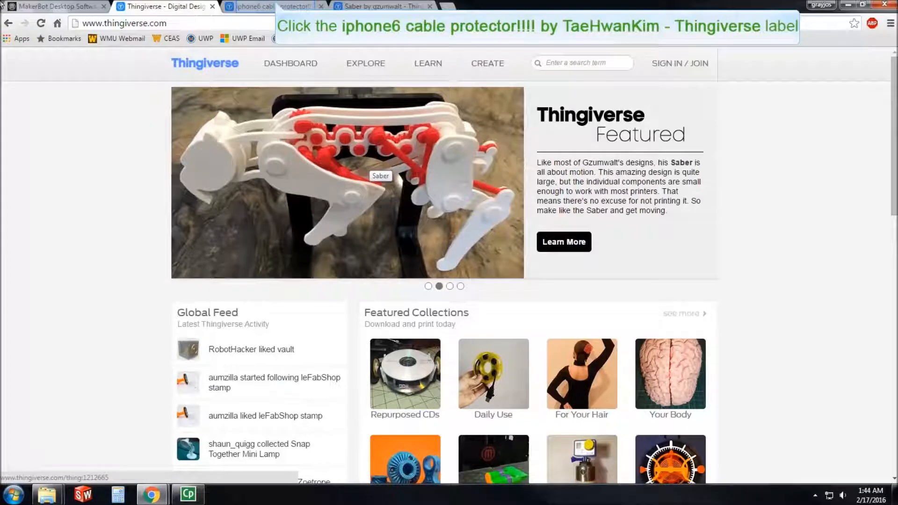
# - Examine the images and file list on the already opened iphone6 cable protector page
pyautogui.click(276, 5)
pyautogui.scroll(4, 341, 160)
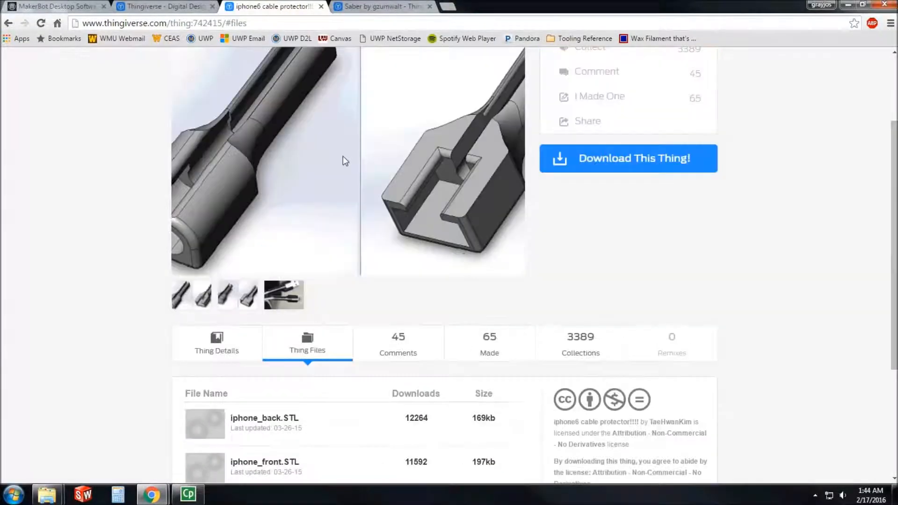
pyautogui.scroll(1, 345, 160)
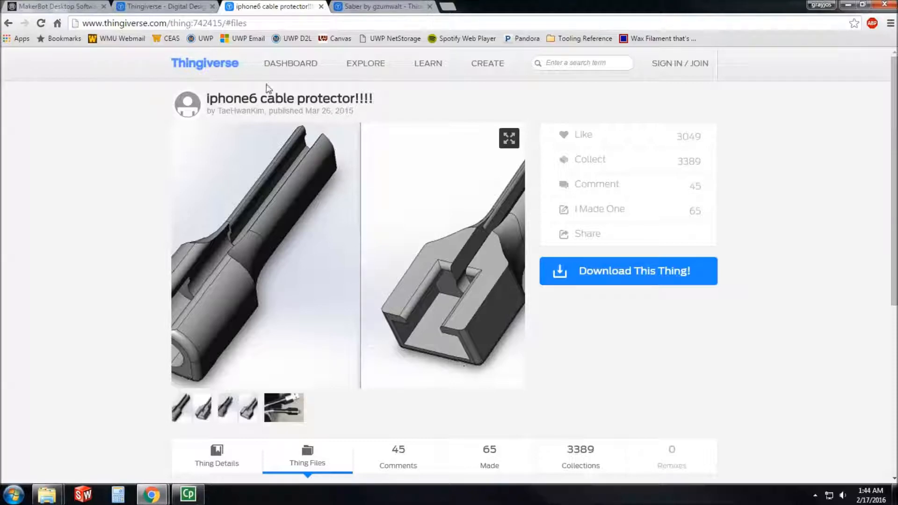
pyautogui.scroll(-1, 306, 207)
pyautogui.scroll(1, 307, 206)
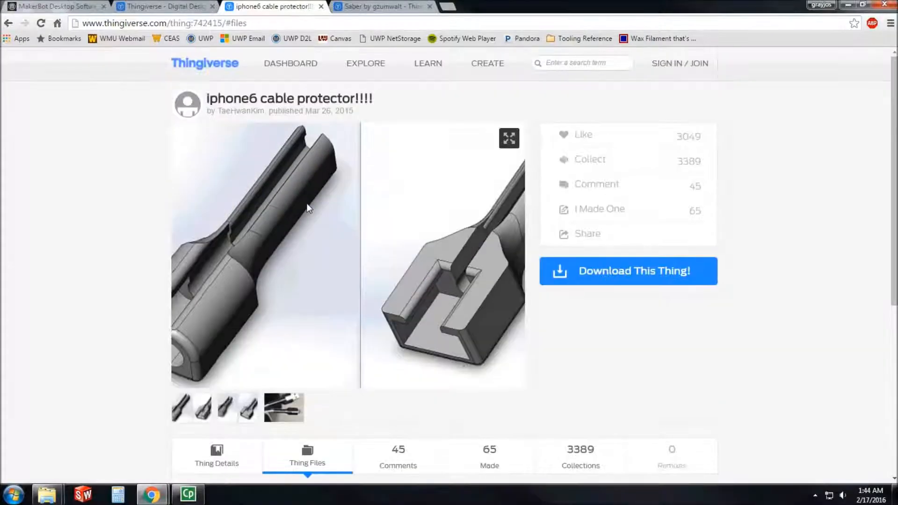
pyautogui.scroll(-3, 339, 266)
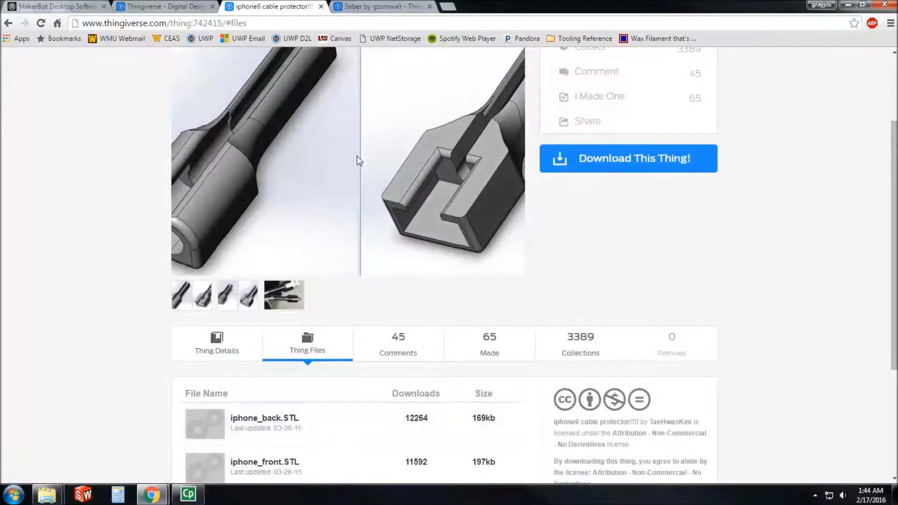
pyautogui.scroll(1, 365, 159)
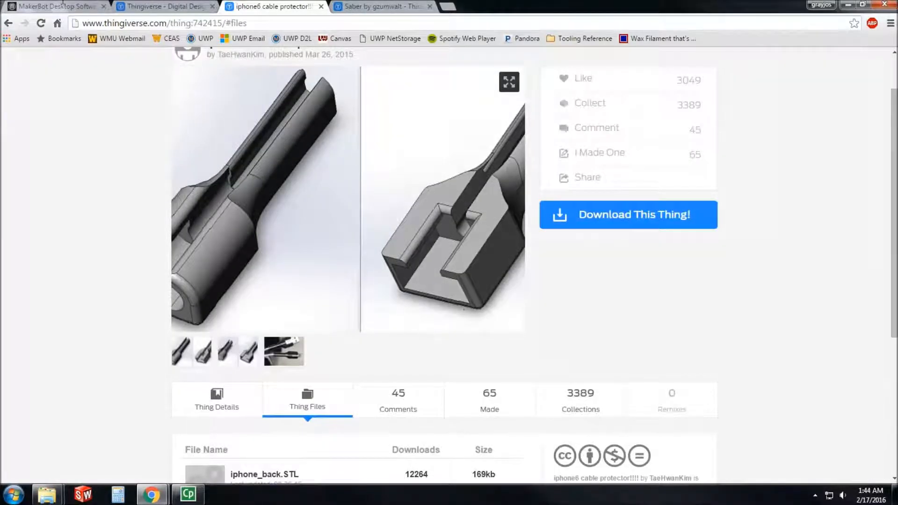
# - Copy the thing number 742415 from the web address of the iphone6 cable protector page
pyautogui.moveTo(192, 22); pyautogui.dragTo(223, 24)
pyautogui.hotkey('ctrl', 'c')
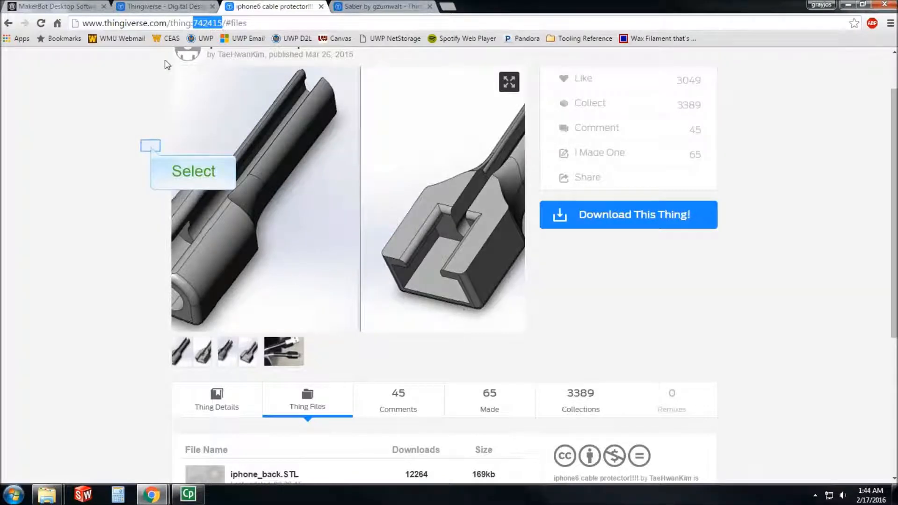
pyautogui.click(151, 150)
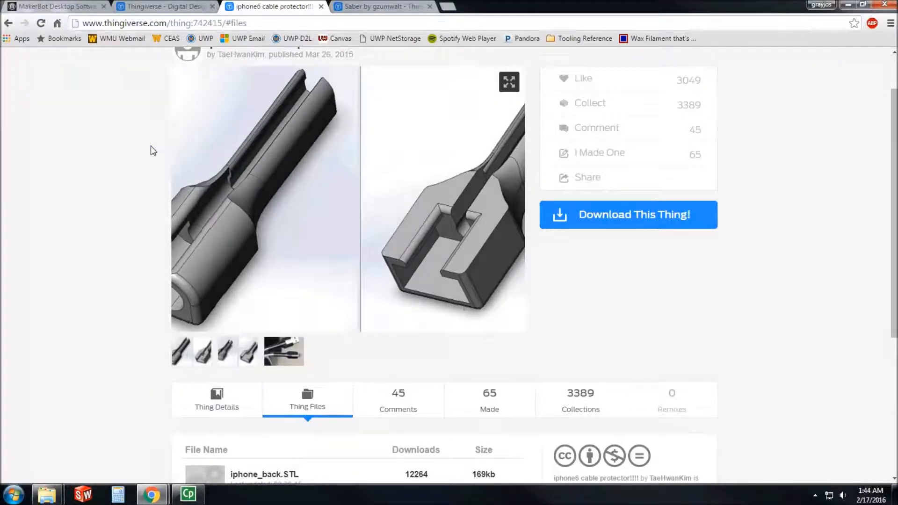
pyautogui.scroll(1, 151, 149)
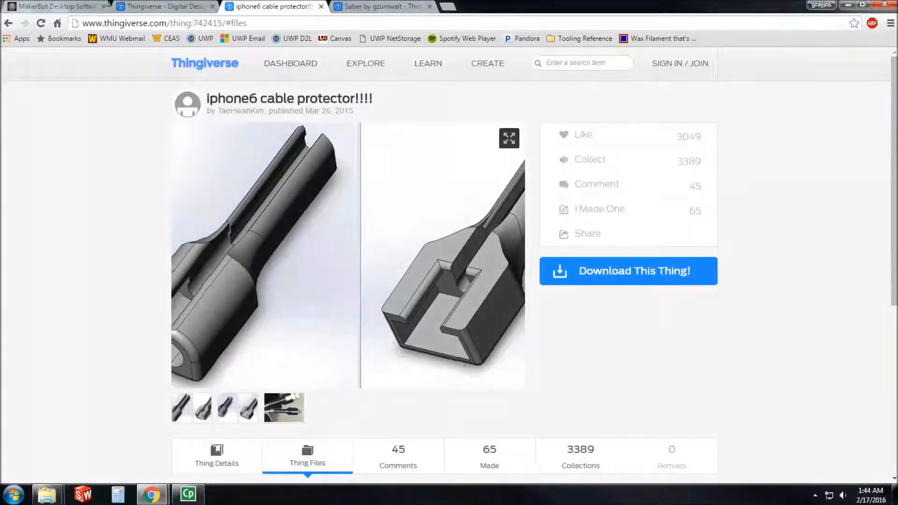
pyautogui.moveTo(193, 24); pyautogui.dragTo(220, 18)
# - Search Thingiverse for thing number 742415 and open the iphone6 cable protector result
pyautogui.click(164, 6)
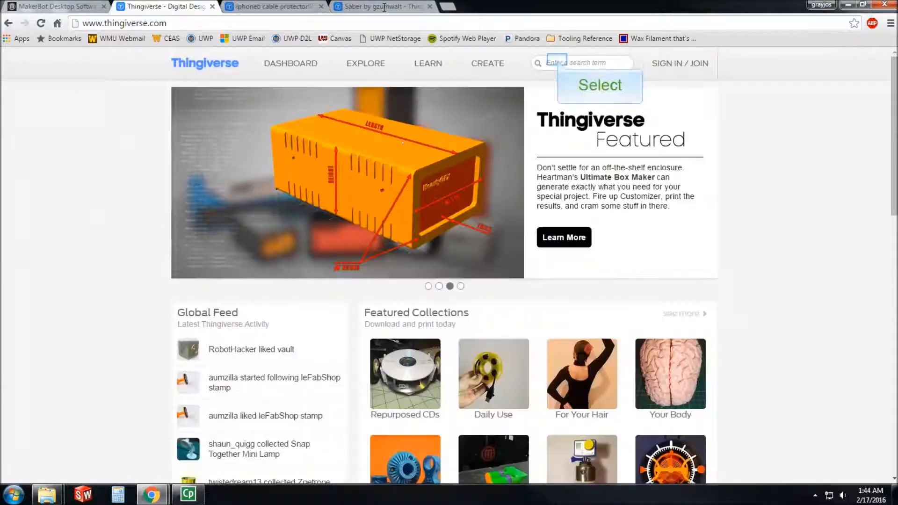
pyautogui.click(567, 60)
pyautogui.hotkey('ctrl', 'v')
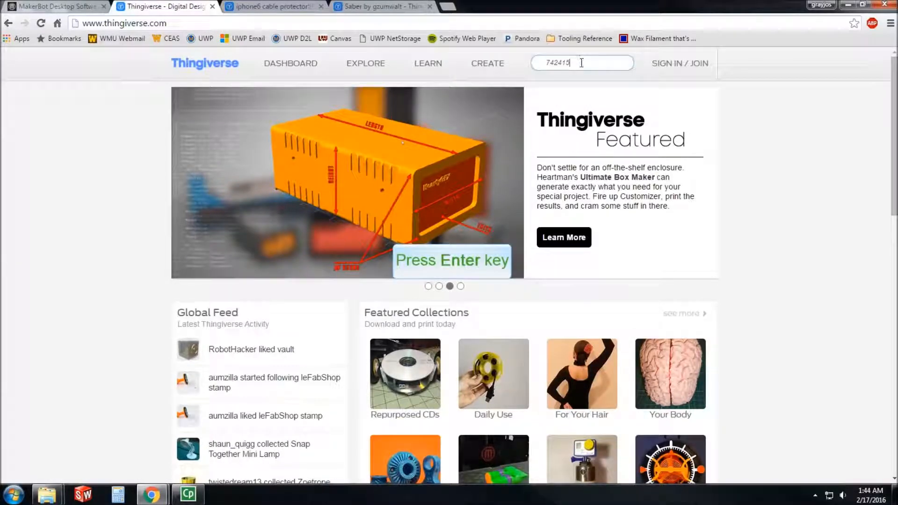
pyautogui.press('Return')
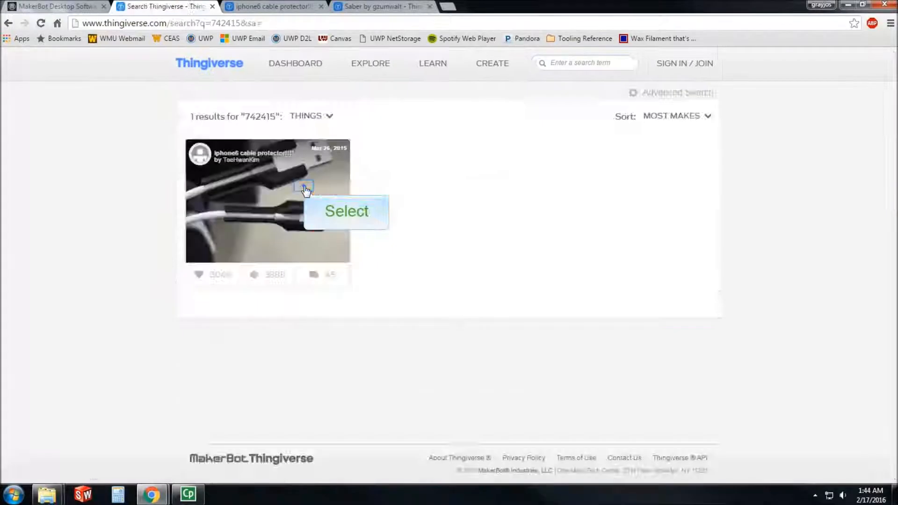
pyautogui.click(305, 190)
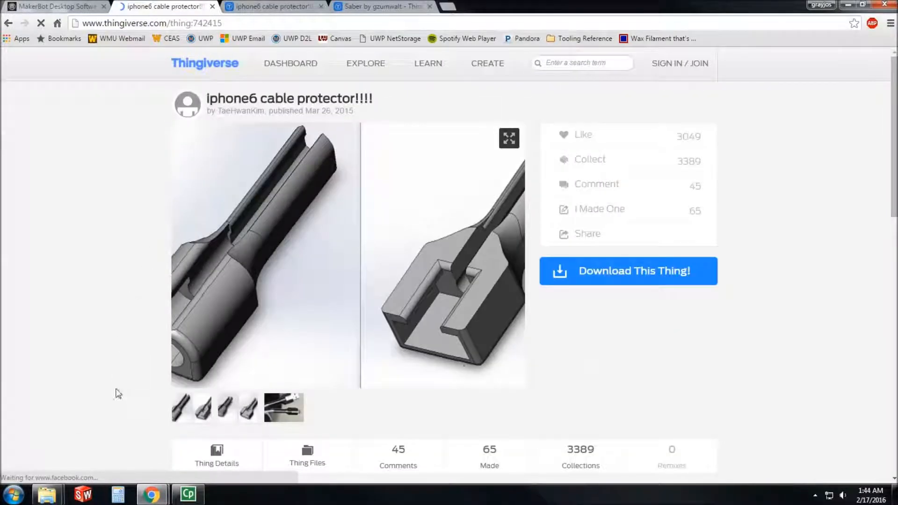
# - Review the cable protector's downloadable thing files and minimize the browser to reach the desktop
pyautogui.scroll(-2, 116, 391)
pyautogui.click(297, 357)
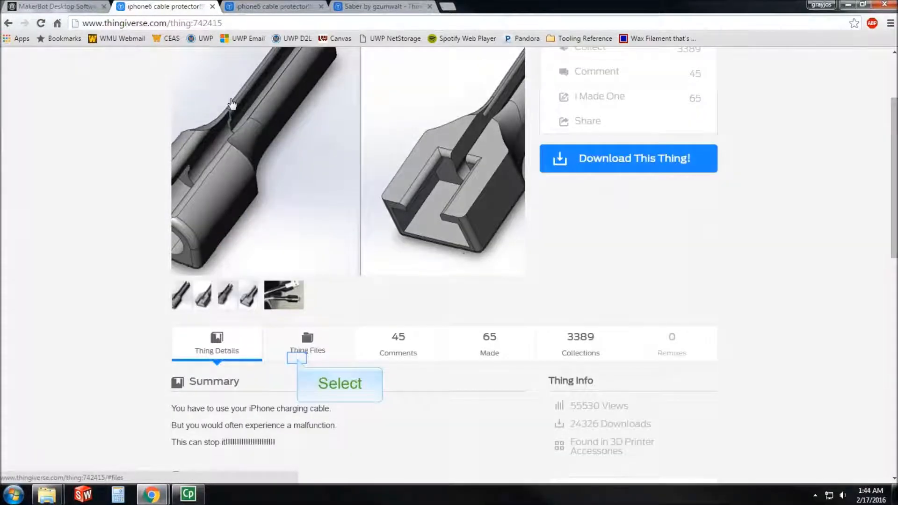
pyautogui.click(302, 354)
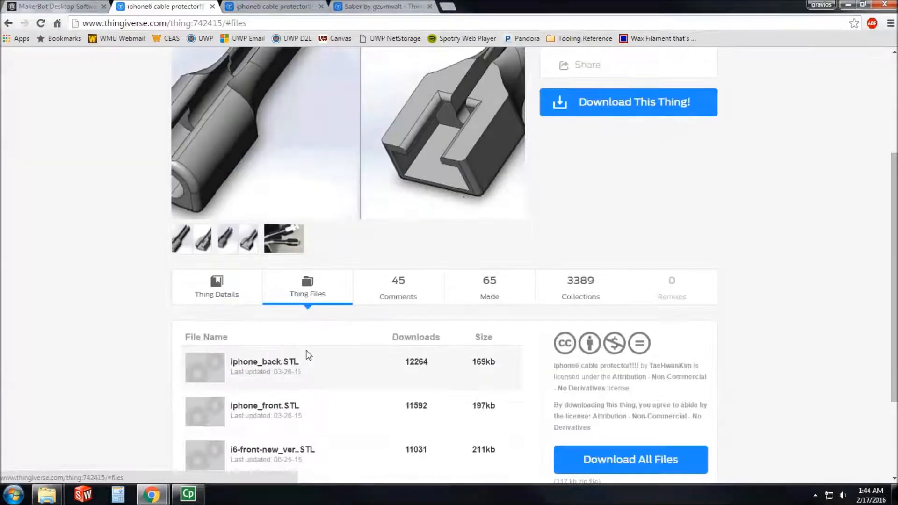
pyautogui.scroll(-1, 308, 355)
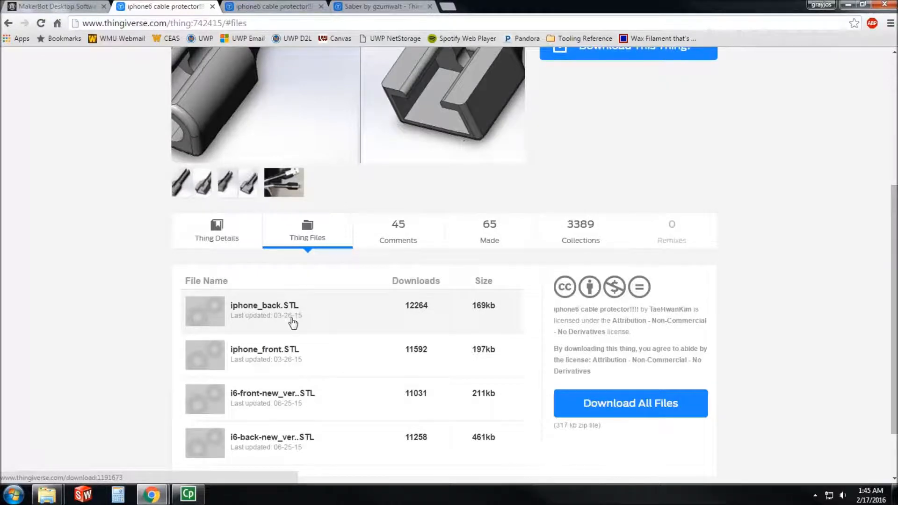
pyautogui.scroll(2, 293, 323)
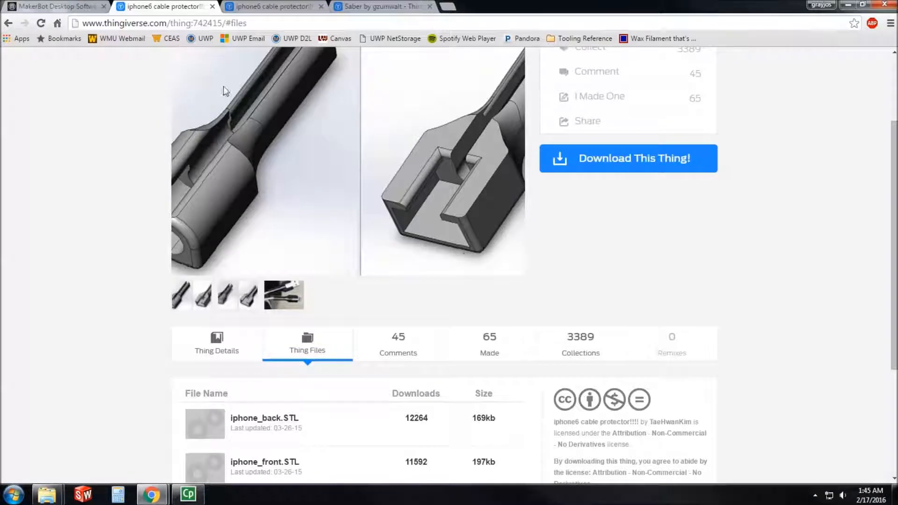
pyautogui.scroll(2, 251, 190)
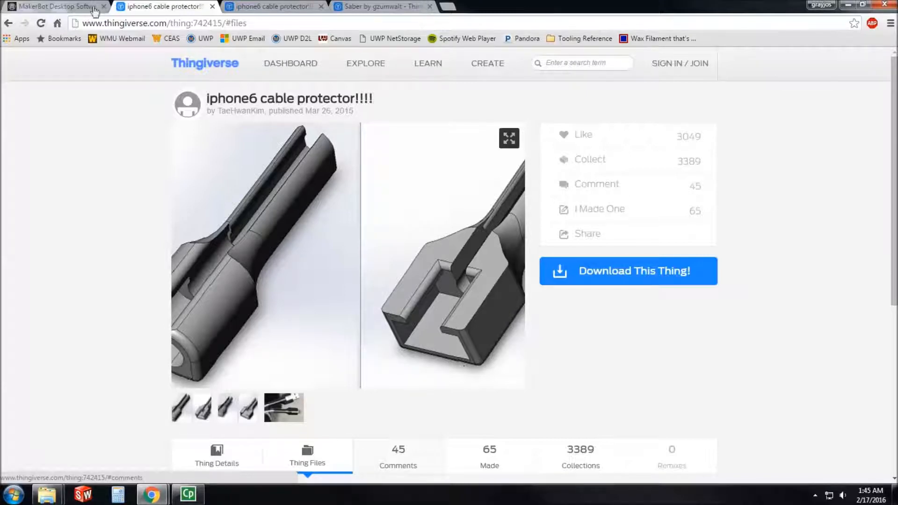
pyautogui.scroll(-2, 380, 445)
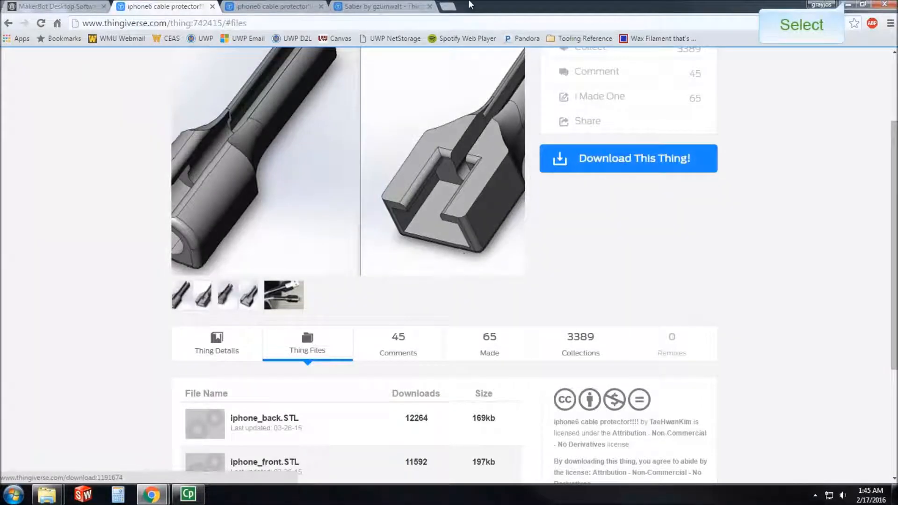
pyautogui.click(846, 4)
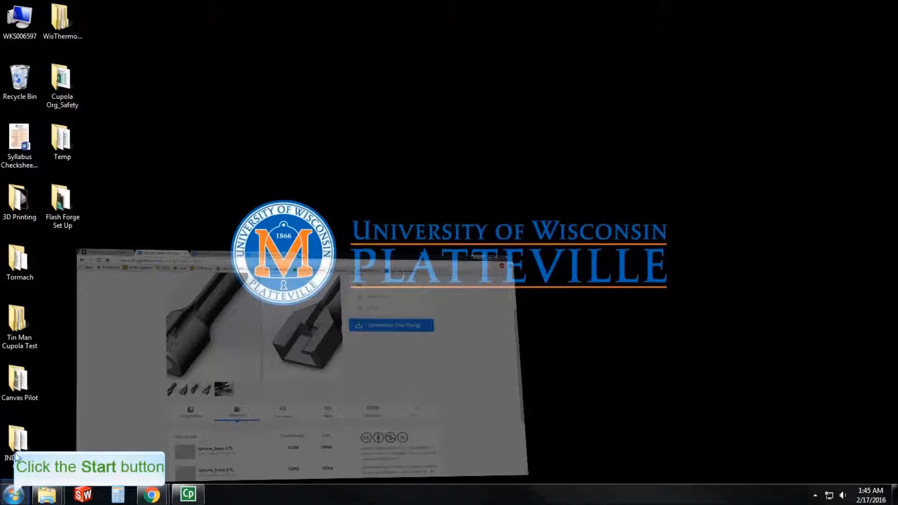
# - Launch MakerBot Desktop from the installed programs' MakerBot folder
pyautogui.click(14, 495)
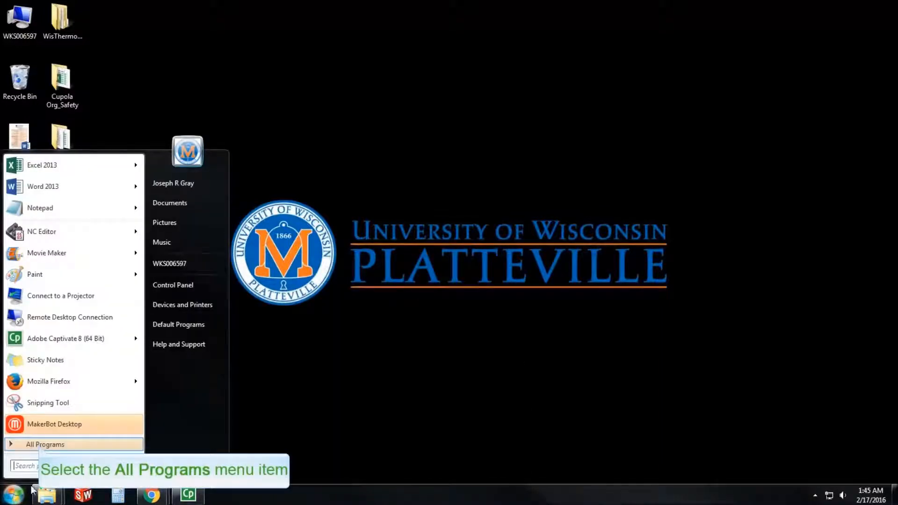
pyautogui.click(40, 444)
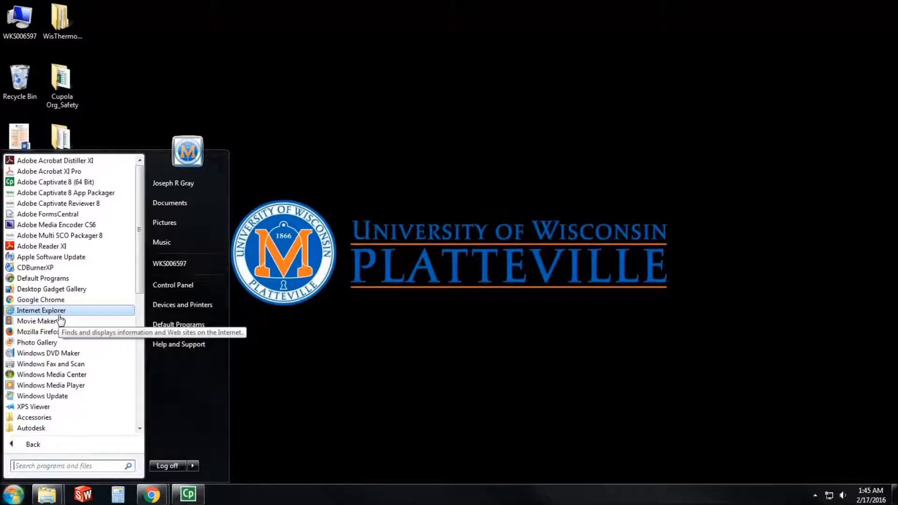
pyautogui.scroll(-4, 61, 319)
pyautogui.scroll(-1, 61, 318)
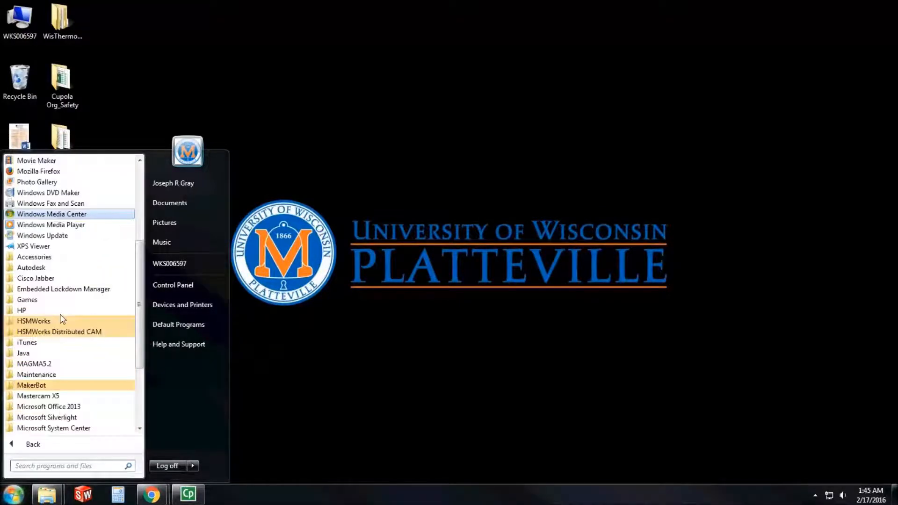
pyautogui.scroll(-1, 62, 319)
pyautogui.click(35, 354)
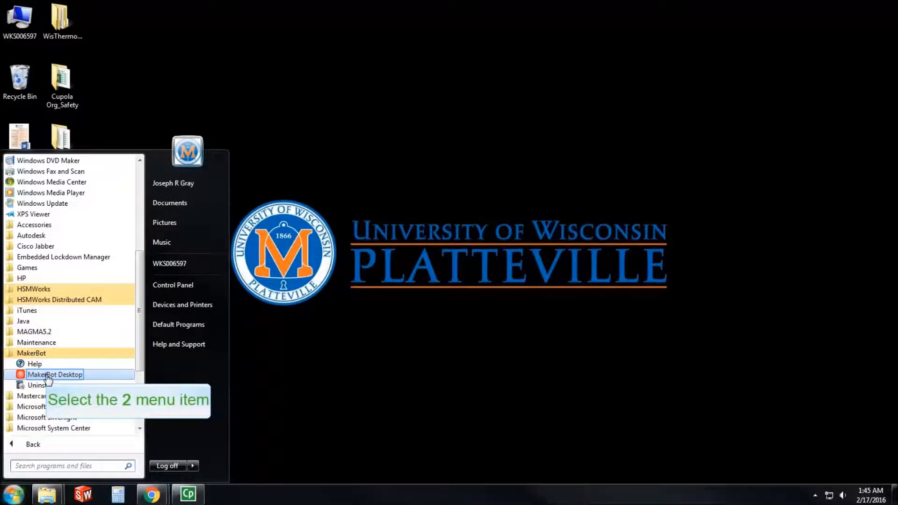
pyautogui.click(55, 375)
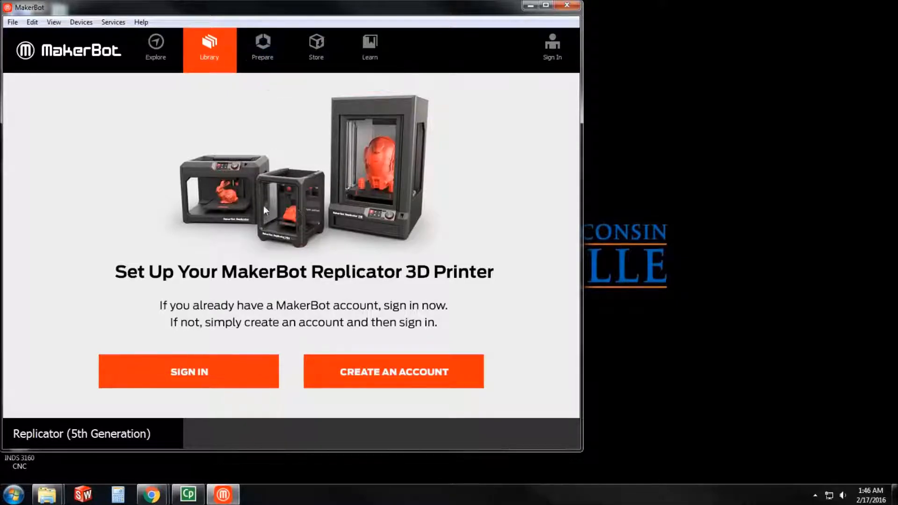
# - Open the Prepare workspace and set the type of device to Replicator (Dual)
pyautogui.click(263, 46)
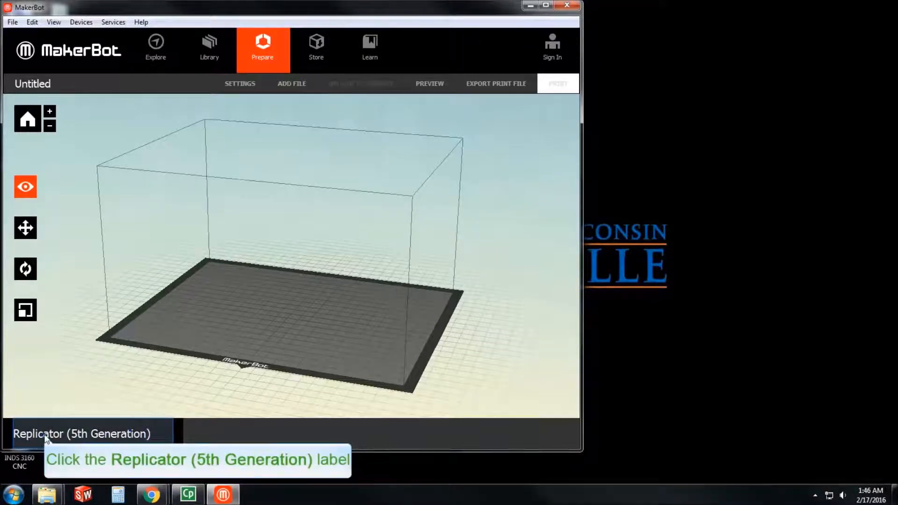
pyautogui.click(100, 435)
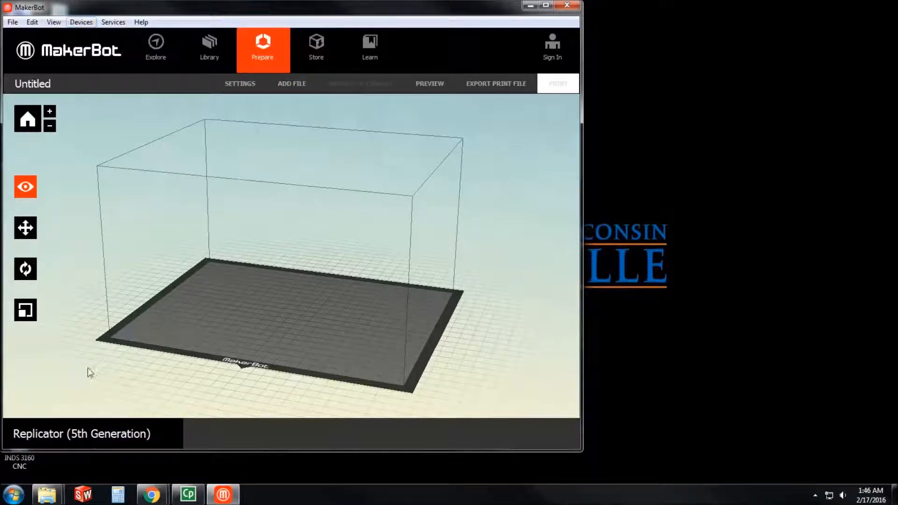
pyautogui.click(80, 22)
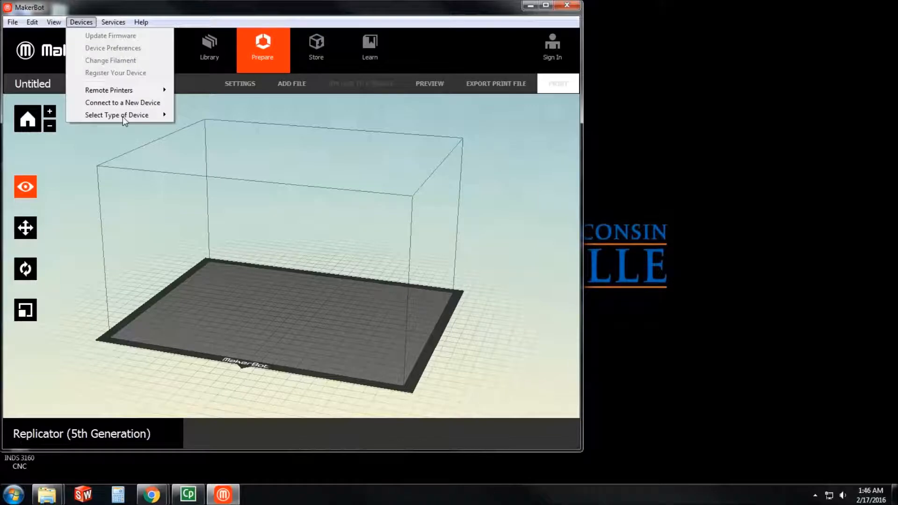
pyautogui.moveTo(122, 116)
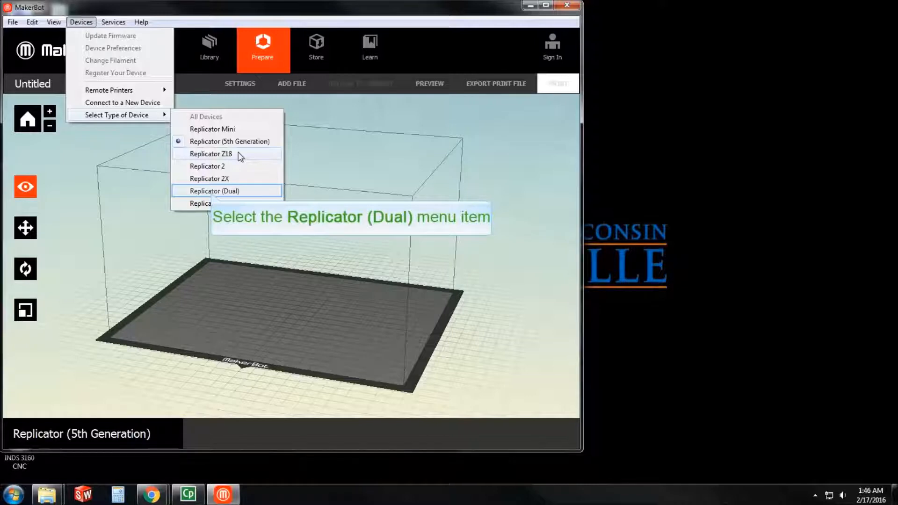
pyautogui.click(212, 191)
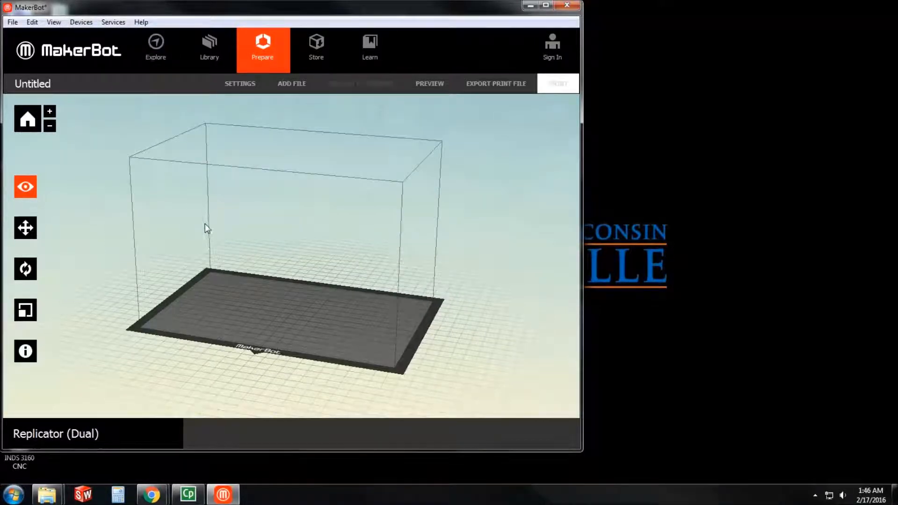
# - Examine the Replicator (Dual) build plate and build volume from above and from the front
pyautogui.moveTo(204, 265); pyautogui.dragTo(236, 320)
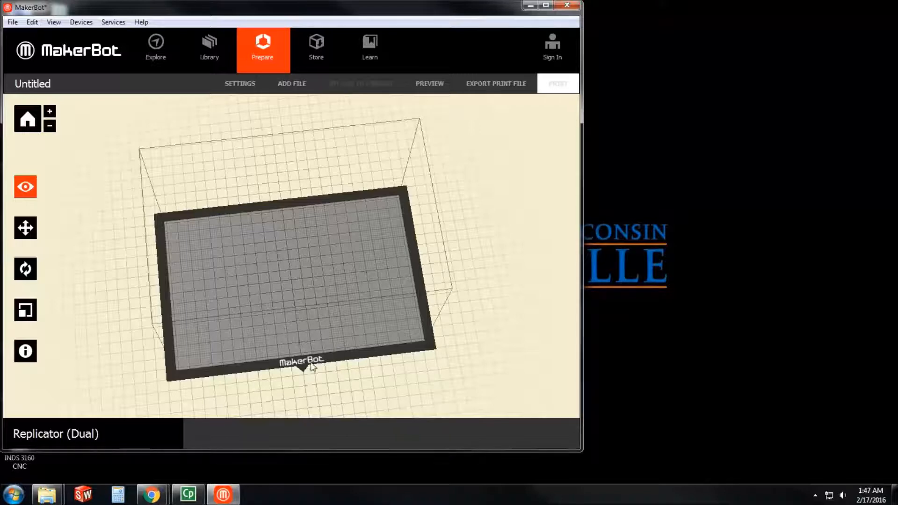
pyautogui.moveTo(311, 367); pyautogui.dragTo(307, 313)
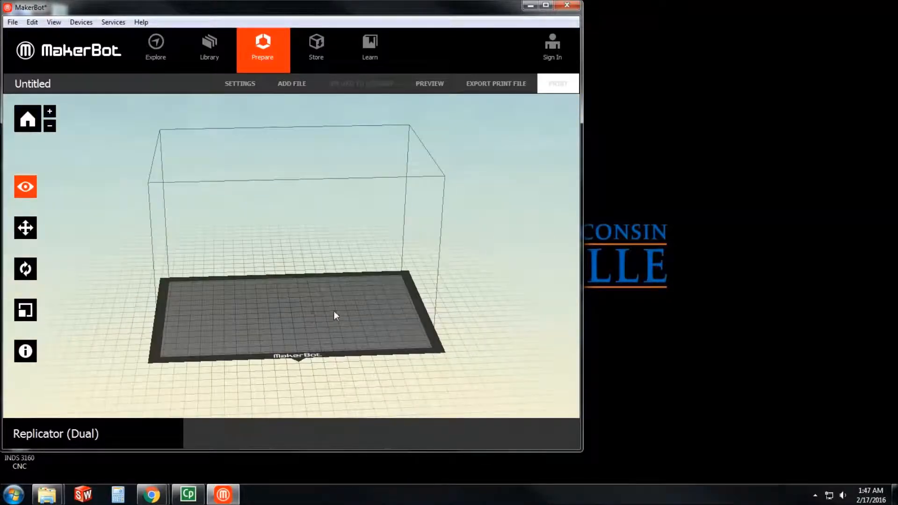
pyautogui.moveTo(400, 197)
pyautogui.mouseDown()
pyautogui.moveTo(399, 222)
pyautogui.moveTo(396, 207)
pyautogui.mouseUp()
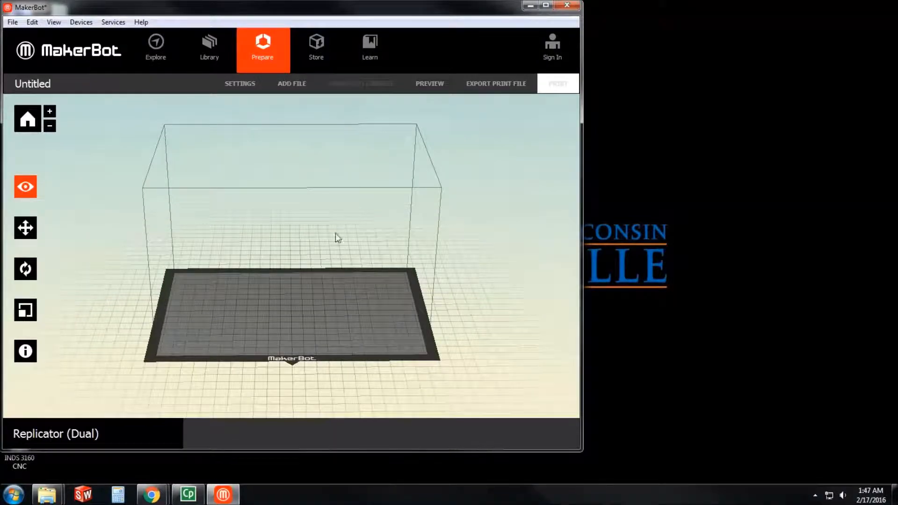
pyautogui.moveTo(335, 244); pyautogui.dragTo(337, 260)
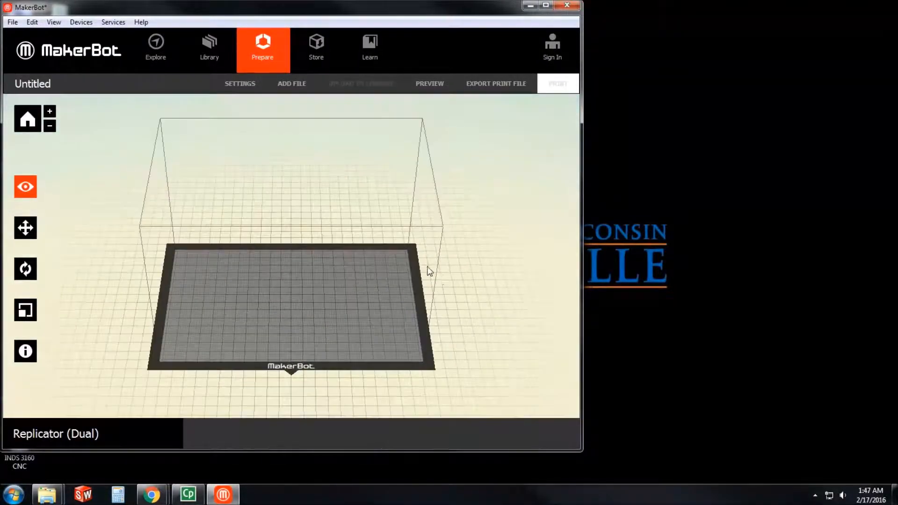
pyautogui.moveTo(441, 279); pyautogui.dragTo(441, 263)
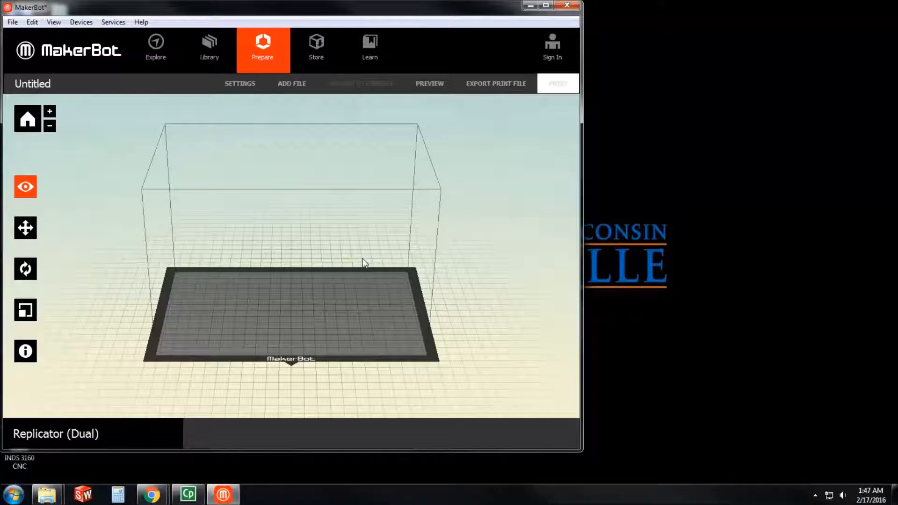
pyautogui.moveTo(263, 265); pyautogui.dragTo(277, 356)
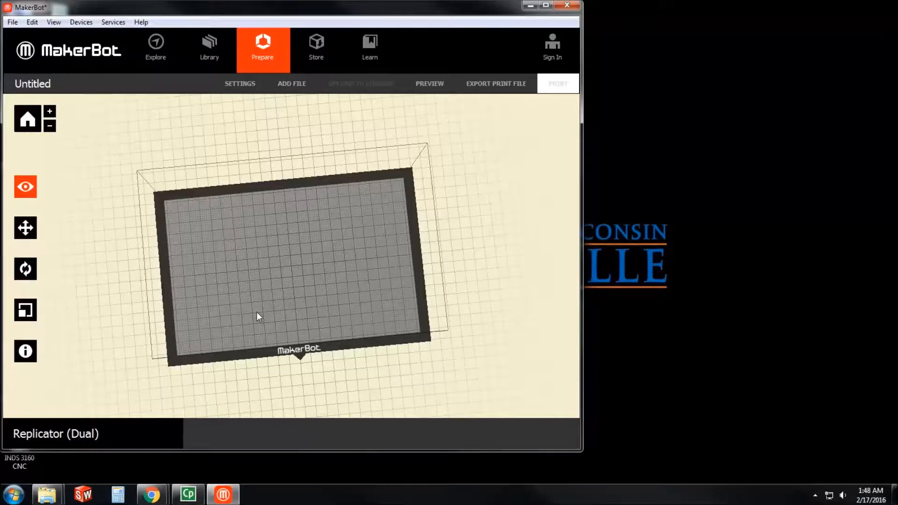
pyautogui.moveTo(257, 312); pyautogui.dragTo(255, 244)
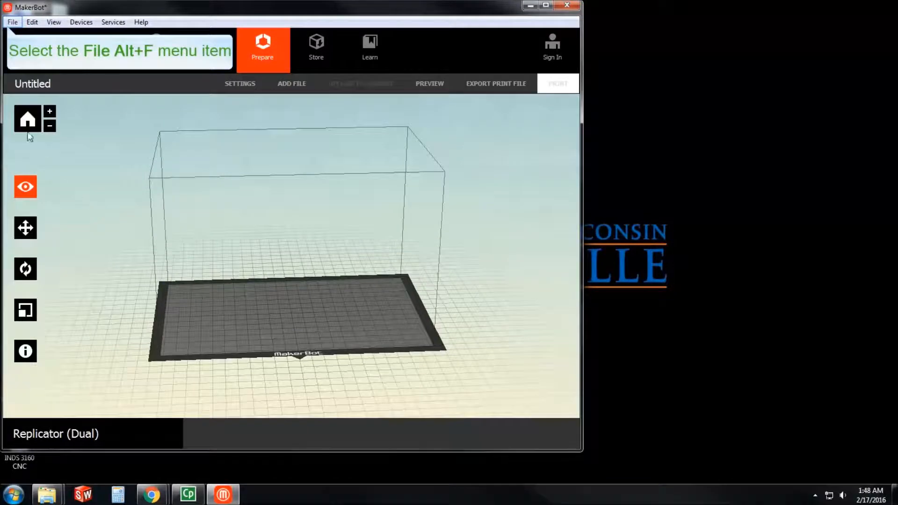
pyautogui.click(9, 26)
pyautogui.click(10, 23)
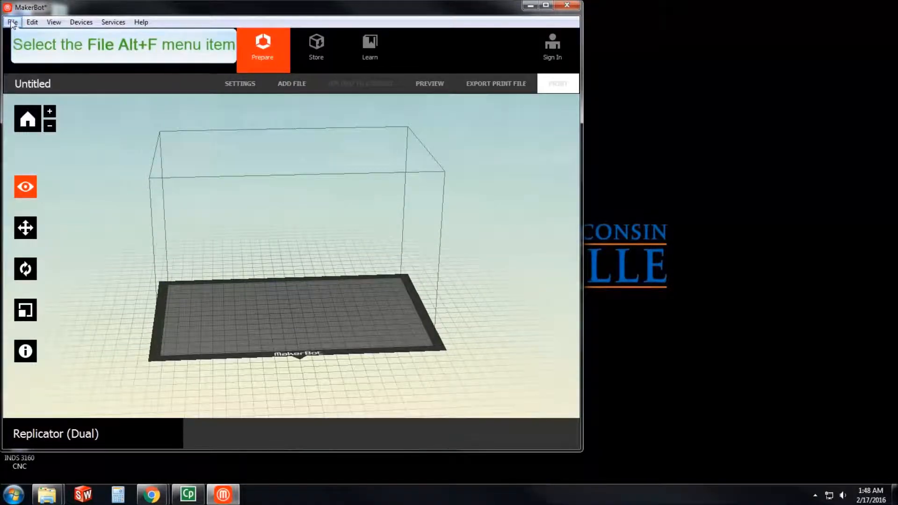
pyautogui.click(12, 23)
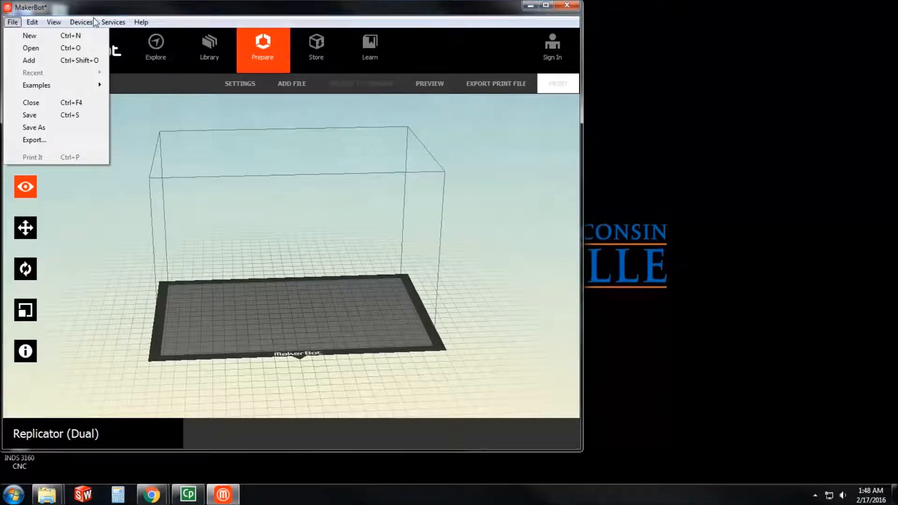
pyautogui.click(153, 10)
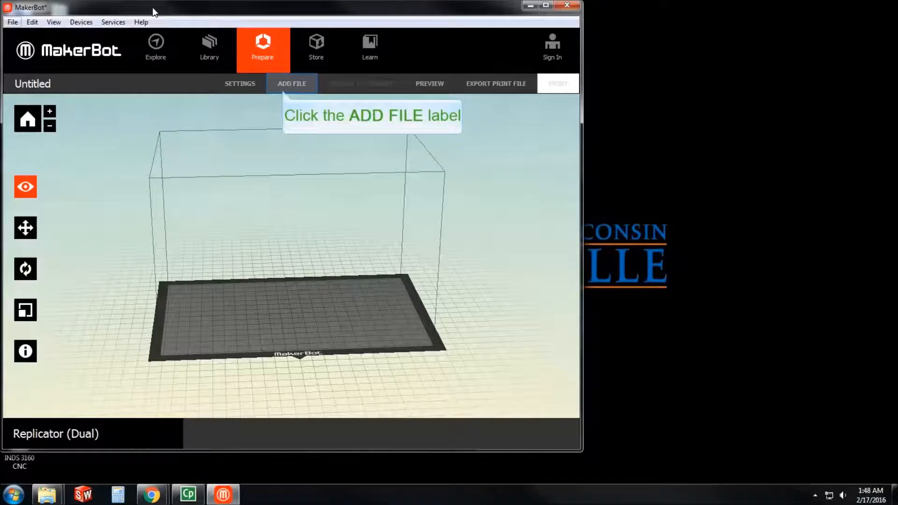
# - Add the iphone_lighting model file to the build plate
pyautogui.click(282, 90)
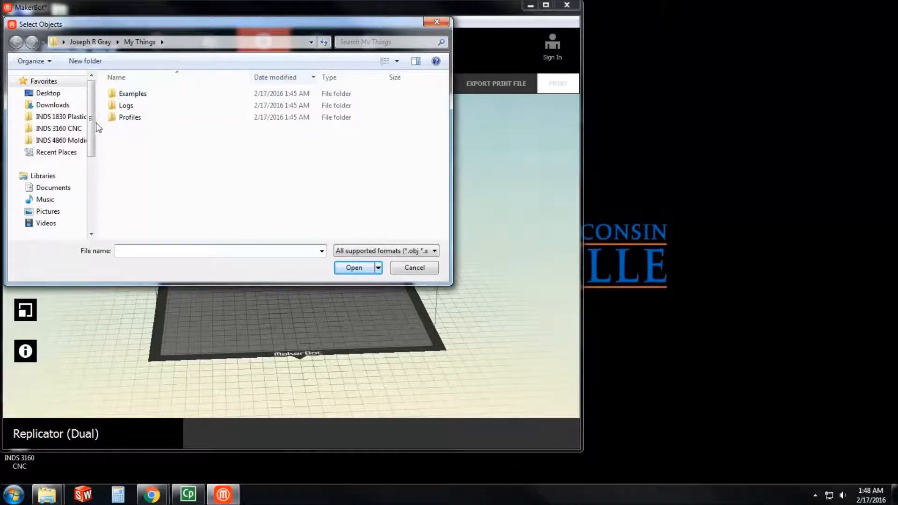
pyautogui.moveTo(91, 139); pyautogui.dragTo(92, 214)
pyautogui.click(61, 146)
pyautogui.doubleClick(174, 226)
pyautogui.click(148, 129)
pyautogui.click(354, 267)
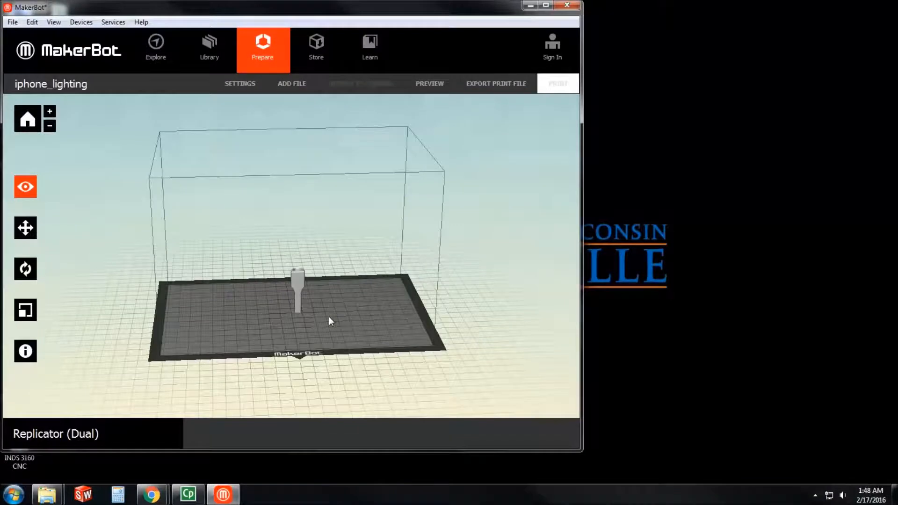
# - Inspect the model up close and look through the scale, rotation, position and view options
pyautogui.scroll(2, 329, 358)
pyautogui.scroll(5, 293, 362)
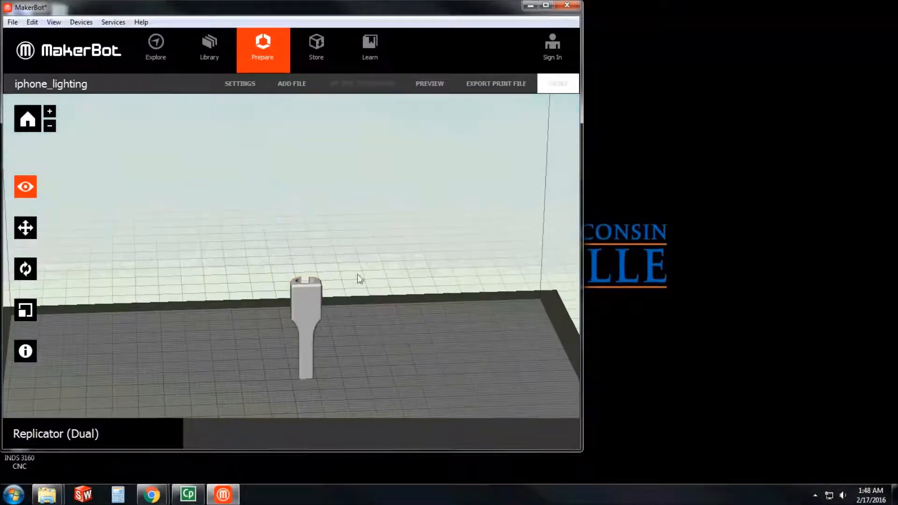
pyautogui.moveTo(338, 357); pyautogui.dragTo(183, 406)
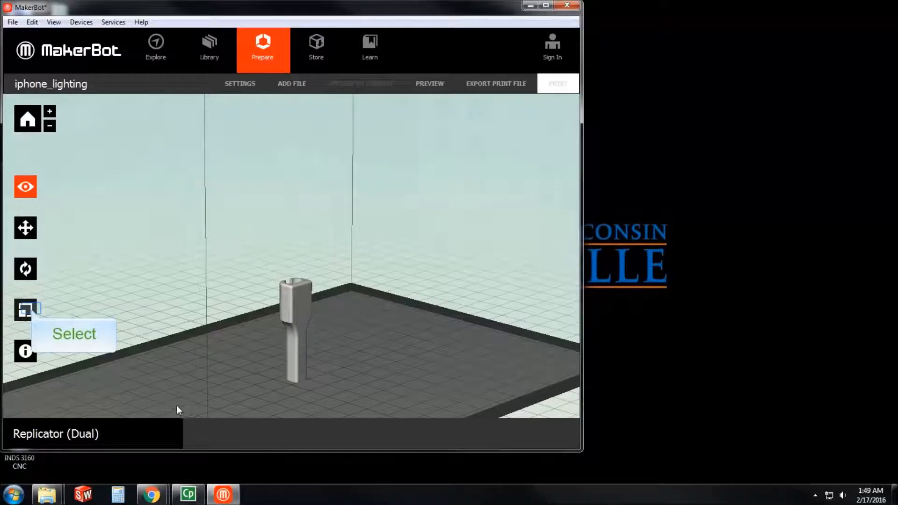
pyautogui.click(28, 311)
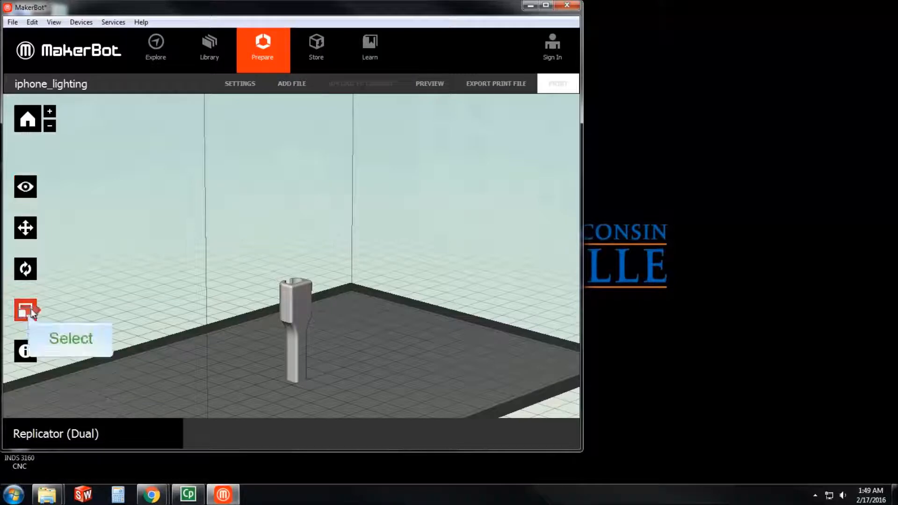
pyautogui.doubleClick(28, 311)
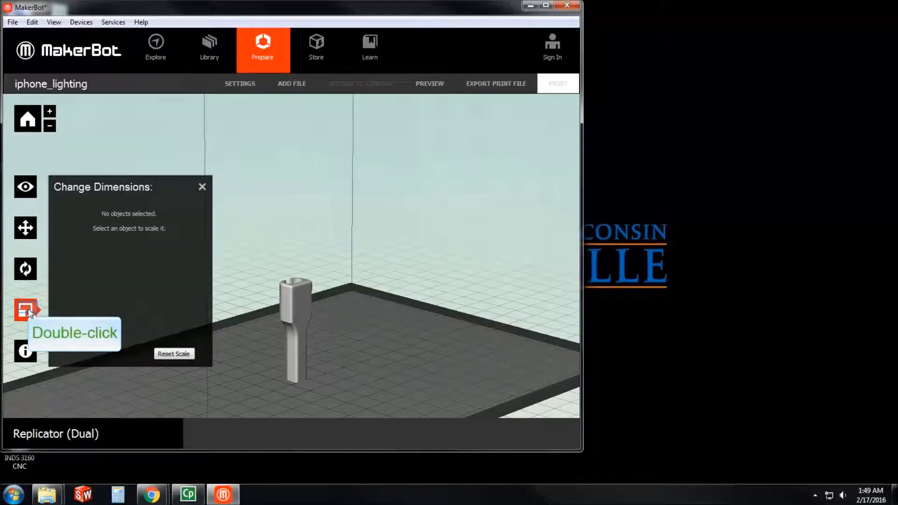
pyautogui.click(27, 272)
pyautogui.click(26, 272)
pyautogui.click(26, 228)
pyautogui.click(25, 186)
pyautogui.click(25, 228)
pyautogui.click(25, 269)
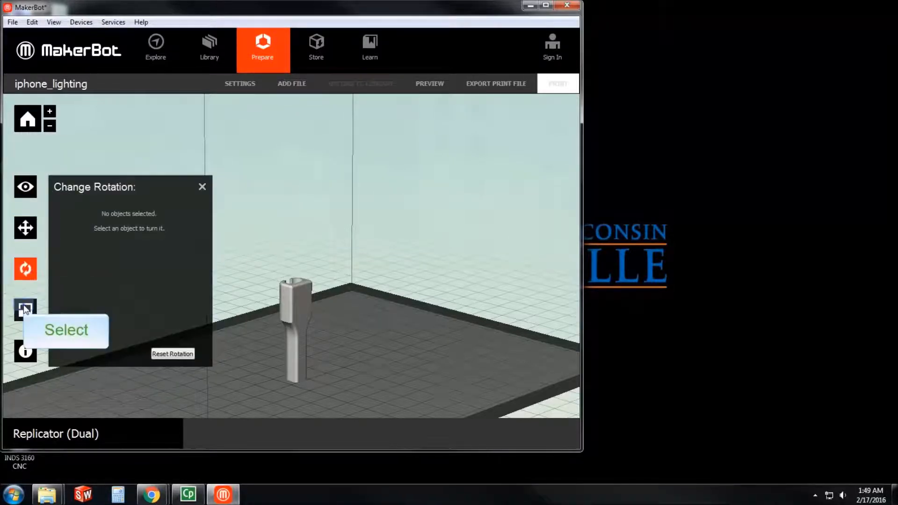
# - Select the model for changing its dimensions and try enlarging it uniformly, followed by scaling it to 50%
pyautogui.click(25, 310)
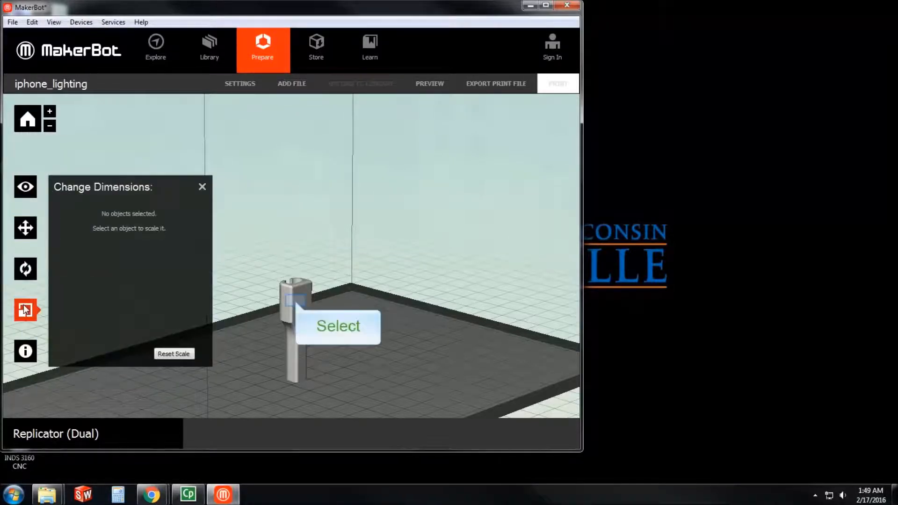
pyautogui.click(296, 303)
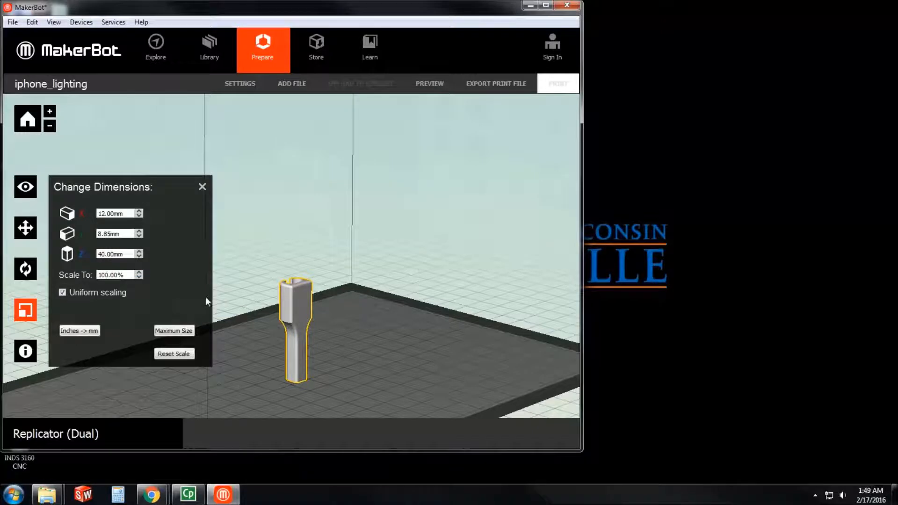
pyautogui.doubleClick(138, 275)
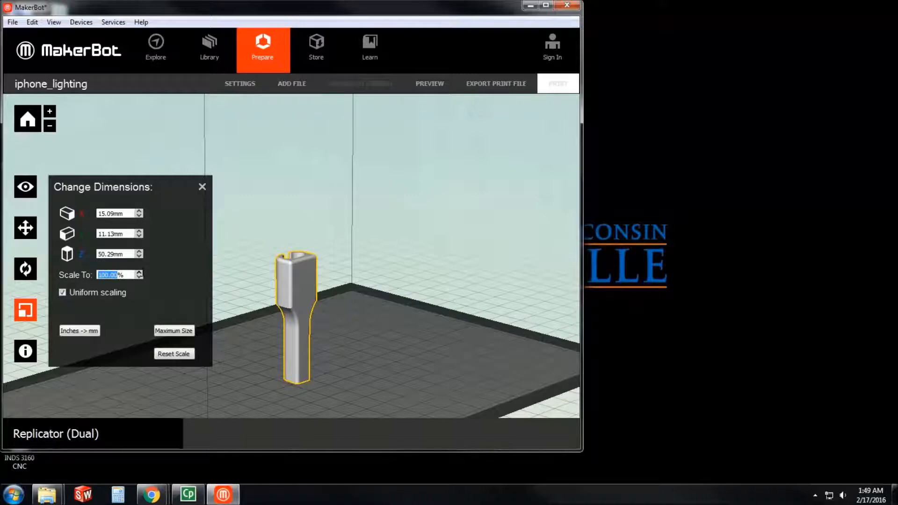
pyautogui.moveTo(126, 274); pyautogui.dragTo(97, 276)
pyautogui.write('50')
pyautogui.press('Return')
# - Raise the model's uniform scale in ten small increments and reset the scale to the original size
pyautogui.doubleClick(96, 278)
pyautogui.click(142, 272)
pyautogui.click(141, 271)
pyautogui.click(142, 271)
pyautogui.click(141, 271)
pyautogui.click(142, 271)
pyautogui.click(142, 271)
pyautogui.click(142, 271)
pyautogui.click(141, 271)
pyautogui.click(142, 271)
pyautogui.click(141, 271)
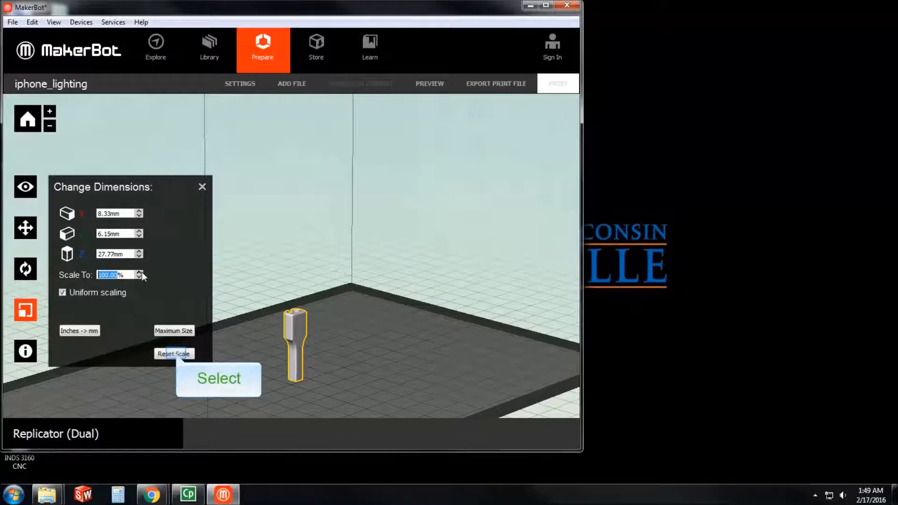
pyautogui.click(177, 354)
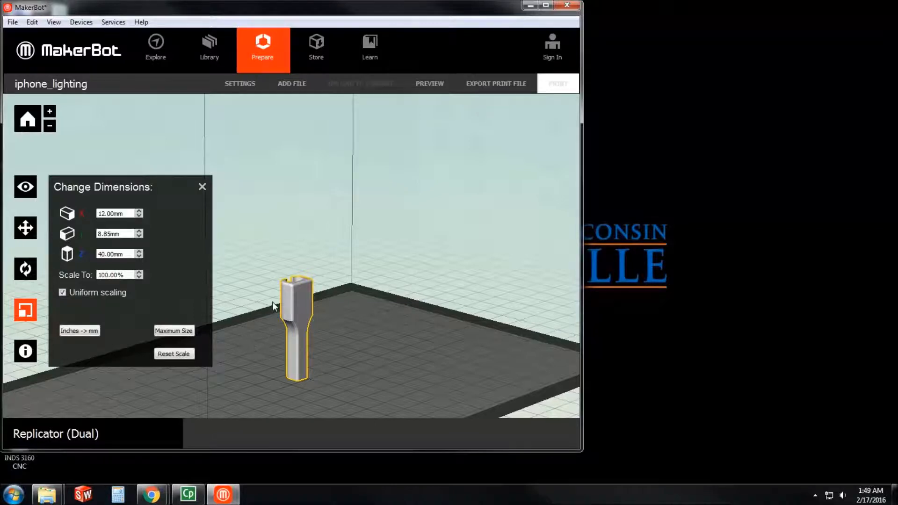
# - Enlarge the model freehand to about 100 mm tall, and reset its scale
pyautogui.moveTo(272, 302); pyautogui.dragTo(281, 247)
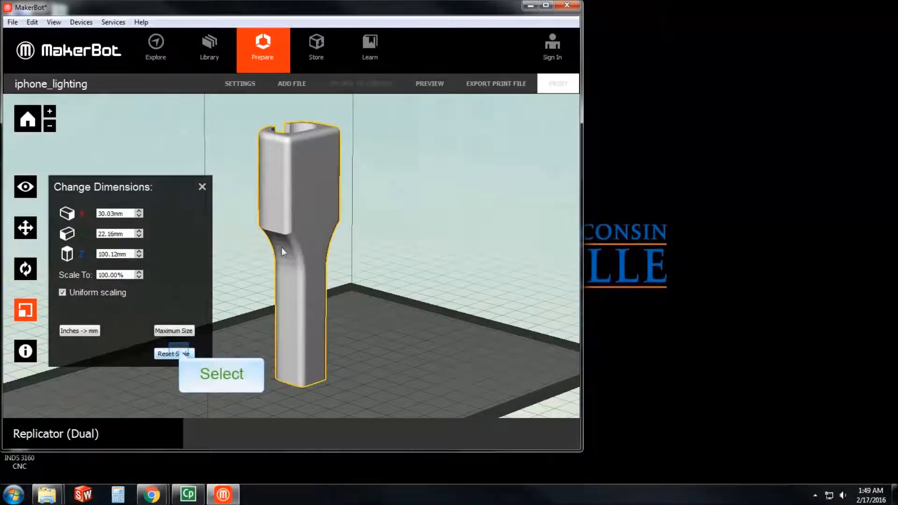
pyautogui.click(174, 354)
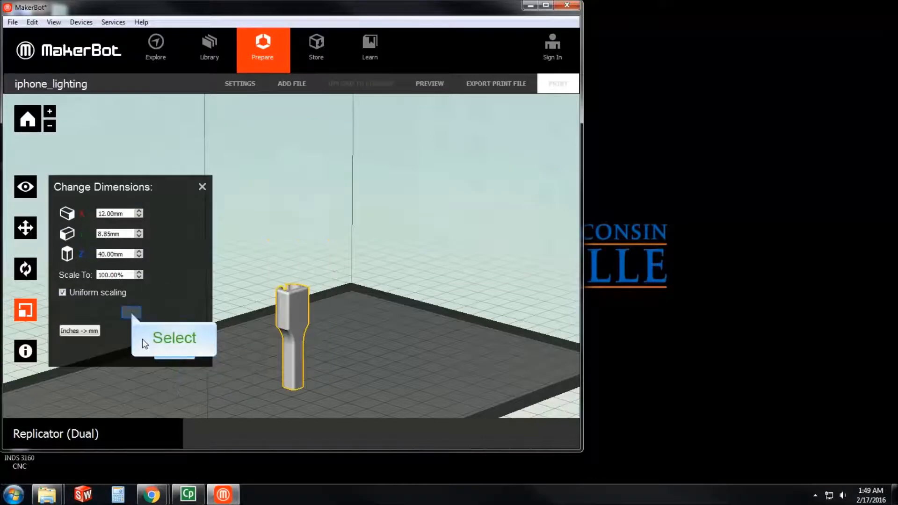
pyautogui.click(284, 253)
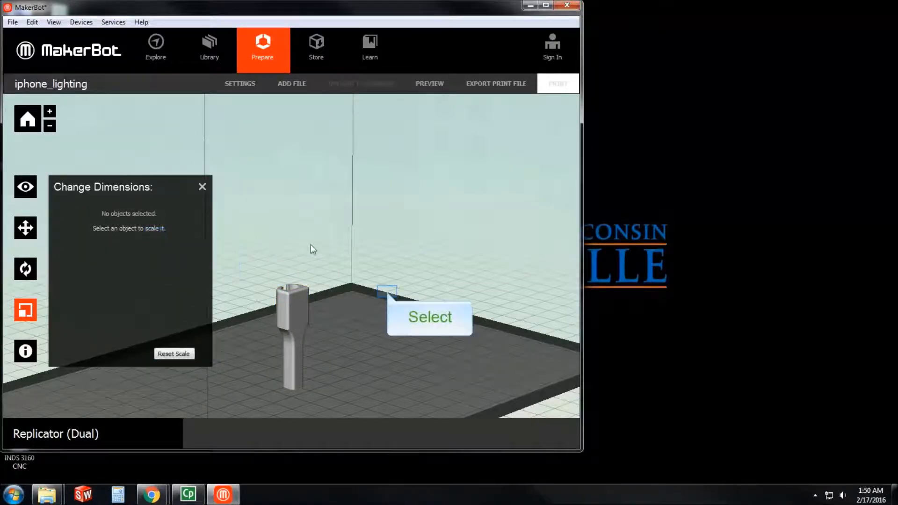
# - Select the model for changing its rotation and turn it freehand on the build plate
pyautogui.moveTo(384, 289); pyautogui.dragTo(428, 248, button='middle')
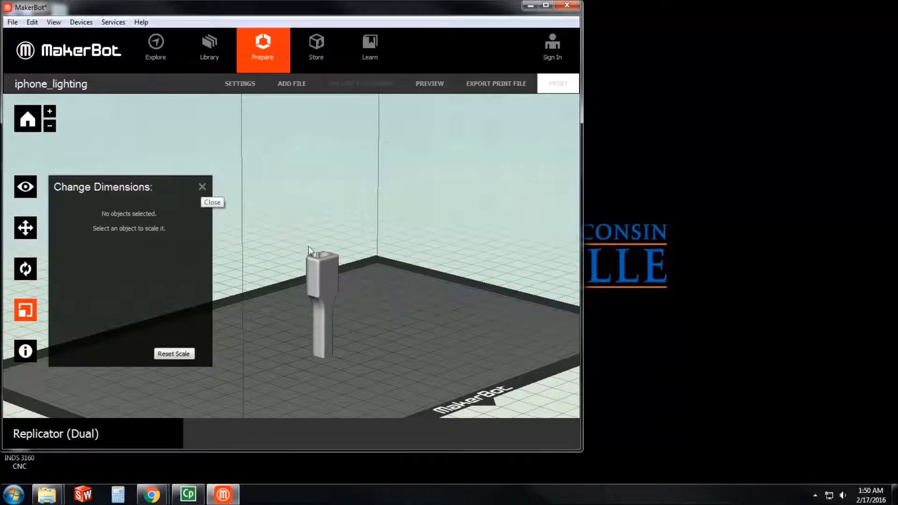
pyautogui.click(312, 275)
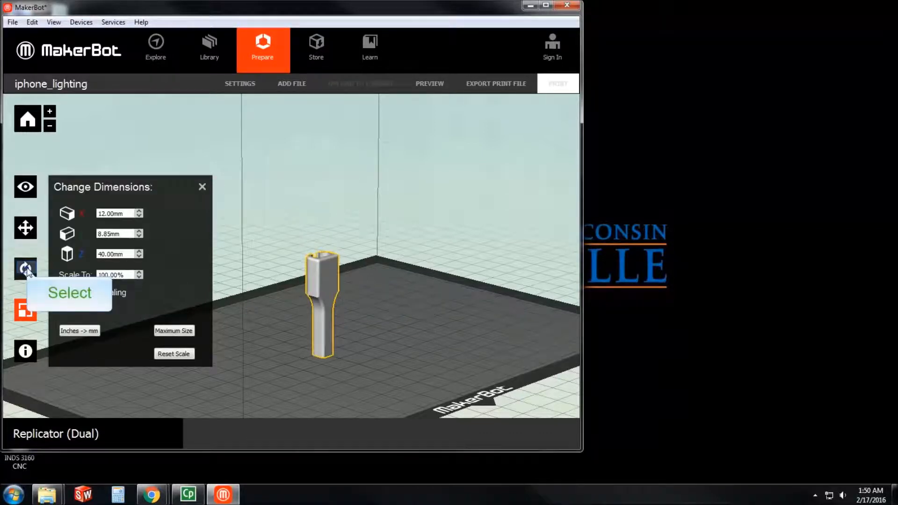
pyautogui.click(26, 270)
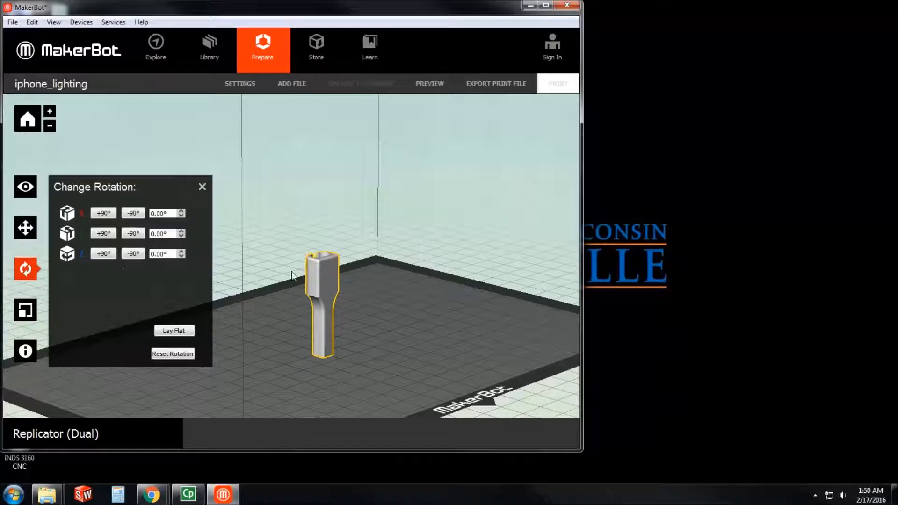
pyautogui.moveTo(325, 276); pyautogui.dragTo(379, 340)
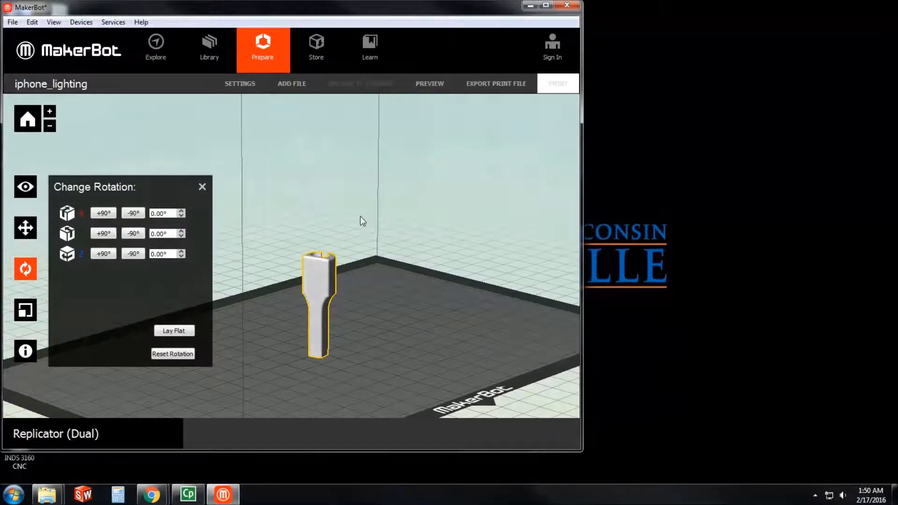
pyautogui.rightClick(365, 251)
pyautogui.moveTo(365, 251); pyautogui.dragTo(367, 322, button='right')
pyautogui.moveTo(321, 252); pyautogui.dragTo(382, 215)
# - Rotate the model in +90° increments about the Y axis and lay it flat on the platform
pyautogui.click(99, 233)
pyautogui.click(100, 233)
pyautogui.moveTo(410, 340); pyautogui.dragTo(400, 261)
pyautogui.moveTo(388, 337); pyautogui.dragTo(378, 276, button='right')
pyautogui.moveTo(330, 349); pyautogui.dragTo(306, 362)
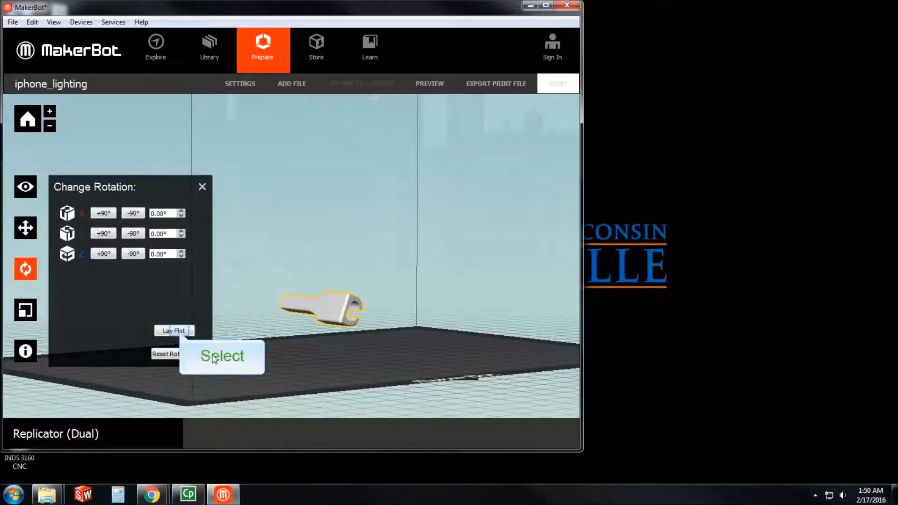
pyautogui.click(180, 330)
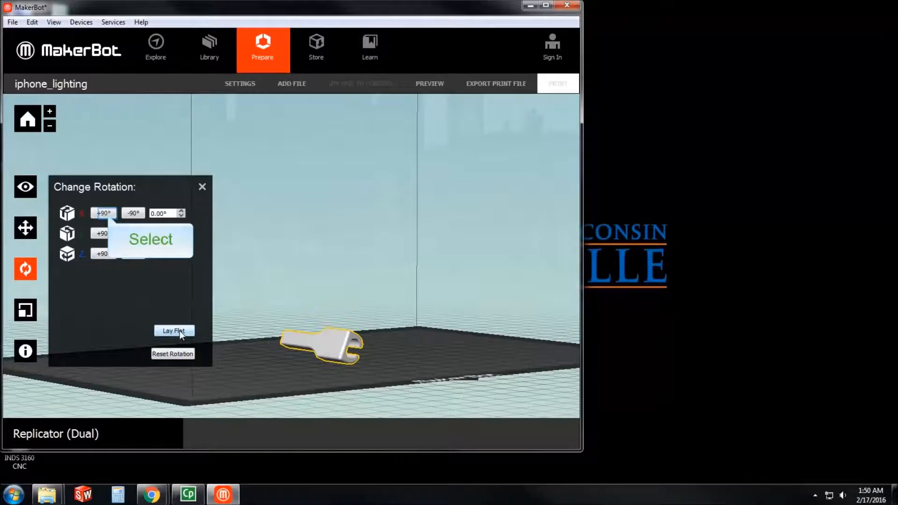
# - Rotate the model +90° about X and −90° about Y, lay it flat and turn it freehand about its vertical axis
pyautogui.click(109, 216)
pyautogui.click(133, 233)
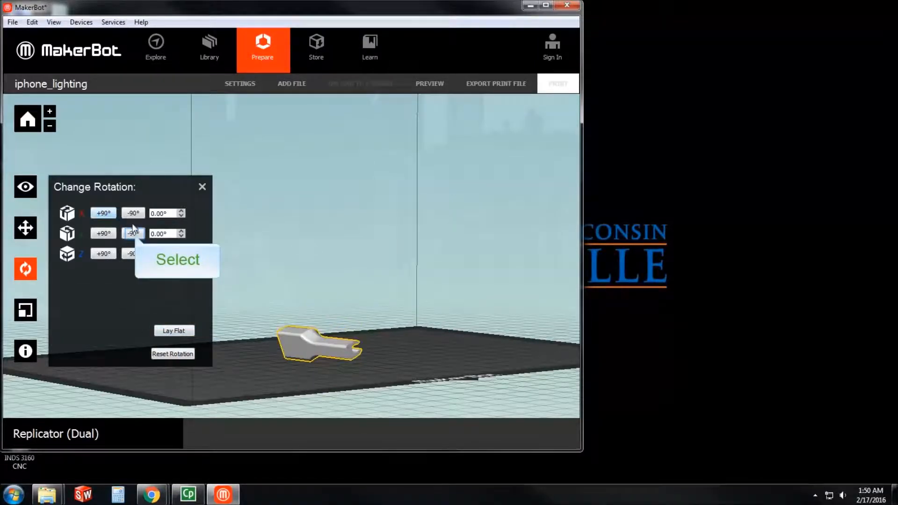
pyautogui.click(173, 330)
pyautogui.moveTo(300, 376)
pyautogui.mouseDown()
pyautogui.moveTo(275, 366)
pyautogui.moveTo(316, 361)
pyautogui.moveTo(320, 333)
pyautogui.moveTo(380, 310)
pyautogui.moveTo(330, 406)
pyautogui.moveTo(386, 351)
pyautogui.moveTo(332, 357)
pyautogui.moveTo(419, 340)
pyautogui.moveTo(344, 365)
pyautogui.moveTo(323, 355)
pyautogui.moveTo(433, 354)
pyautogui.moveTo(304, 377)
pyautogui.moveTo(288, 367)
pyautogui.mouseUp()
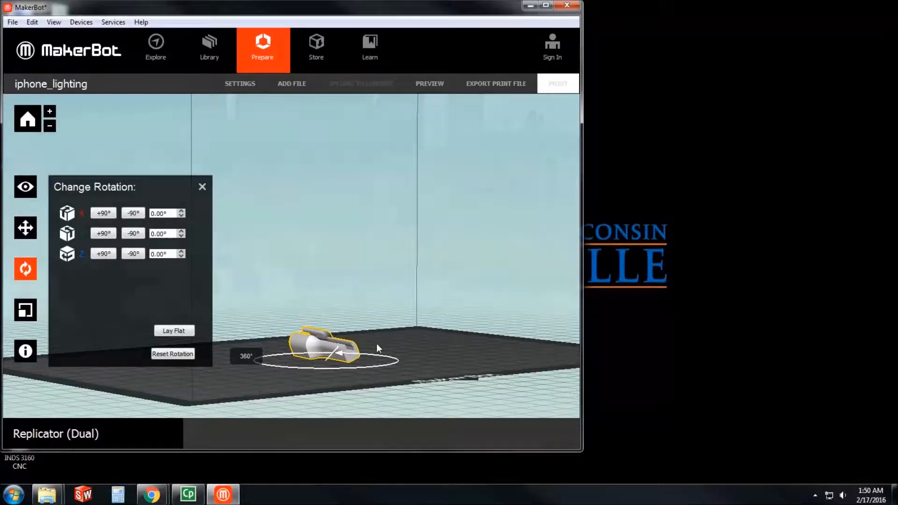
# - Turn the model by −90° about Z and Y, followed by three +90° turns about Y
pyautogui.moveTo(393, 285); pyautogui.dragTo(388, 346)
pyautogui.moveTo(396, 304); pyautogui.dragTo(347, 377, button='right')
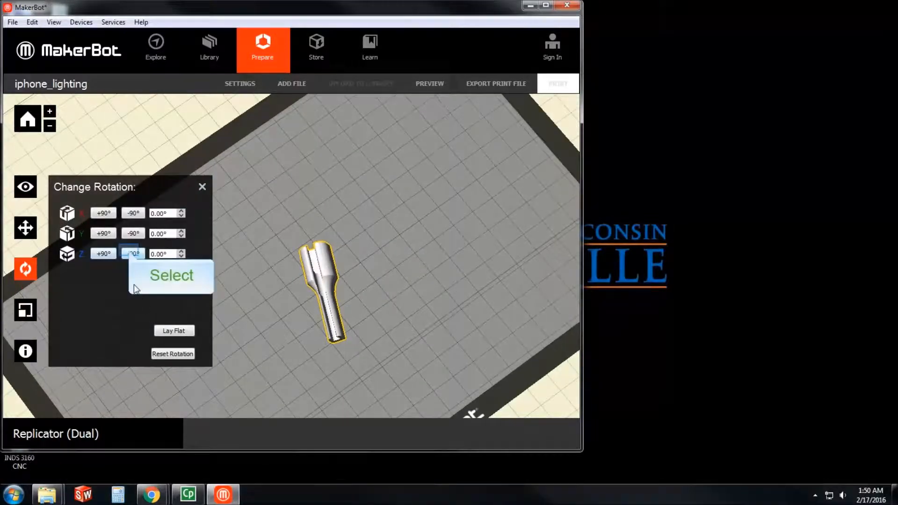
pyautogui.click(129, 237)
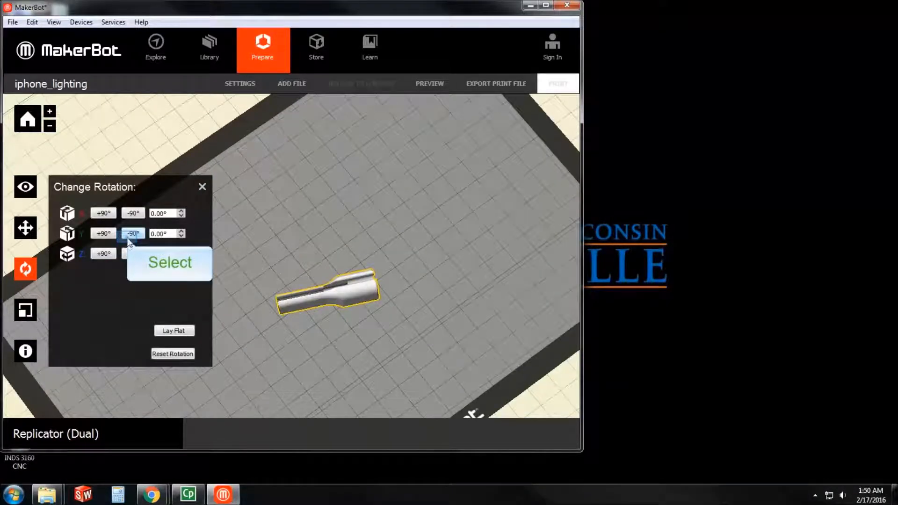
pyautogui.click(130, 235)
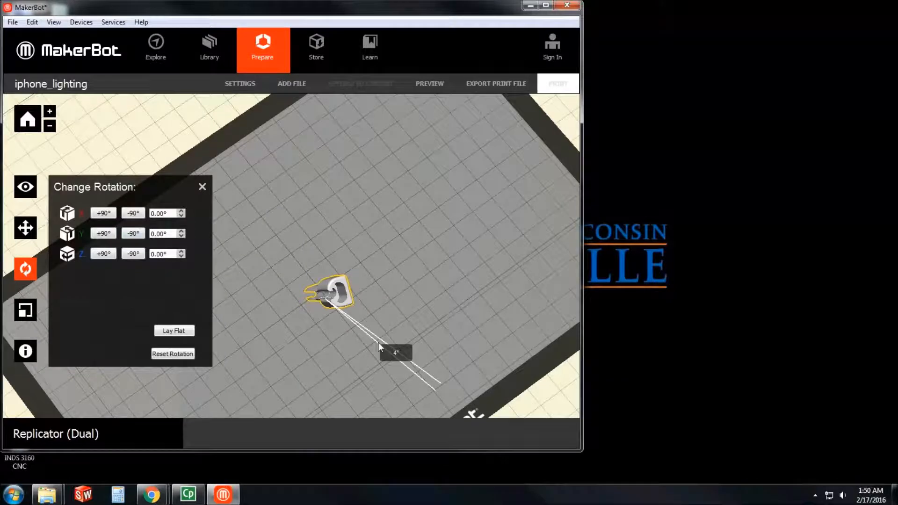
pyautogui.click(103, 233)
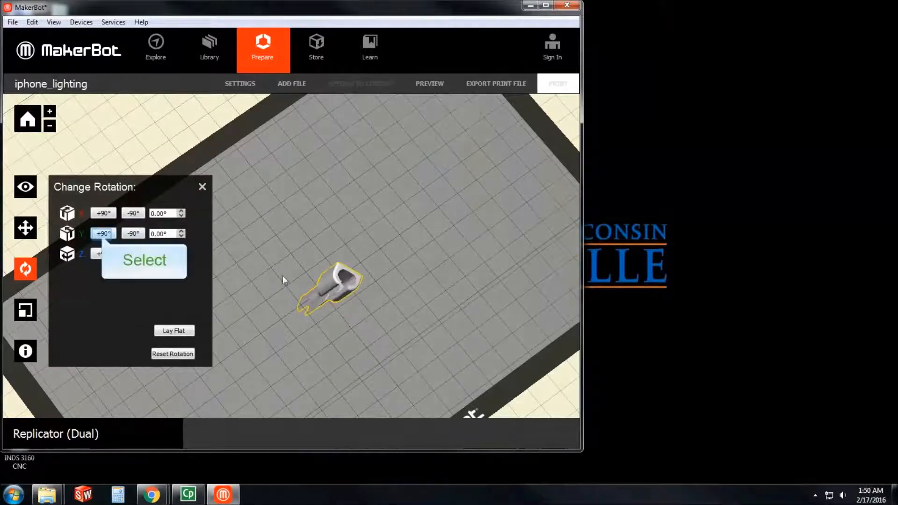
pyautogui.click(105, 235)
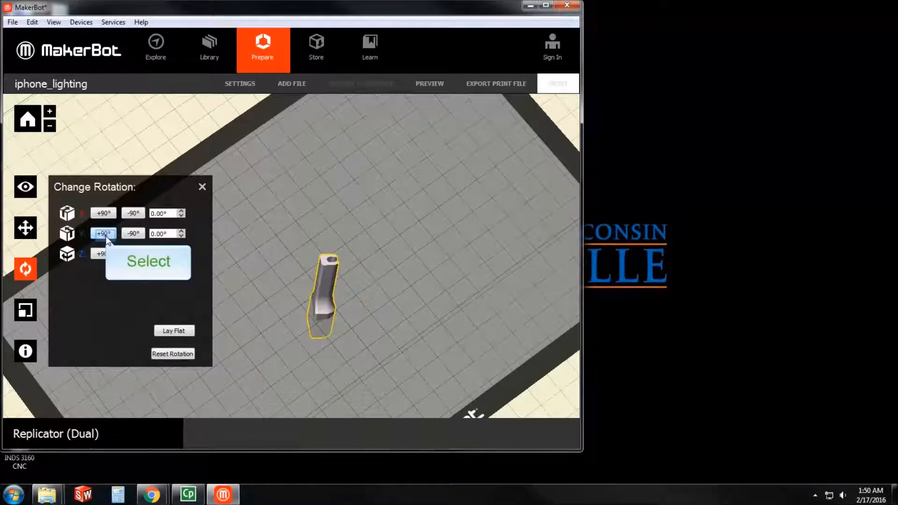
pyautogui.click(103, 234)
# - Nudge the model's X rotation up to 2° and back down to −2°
pyautogui.click(182, 212)
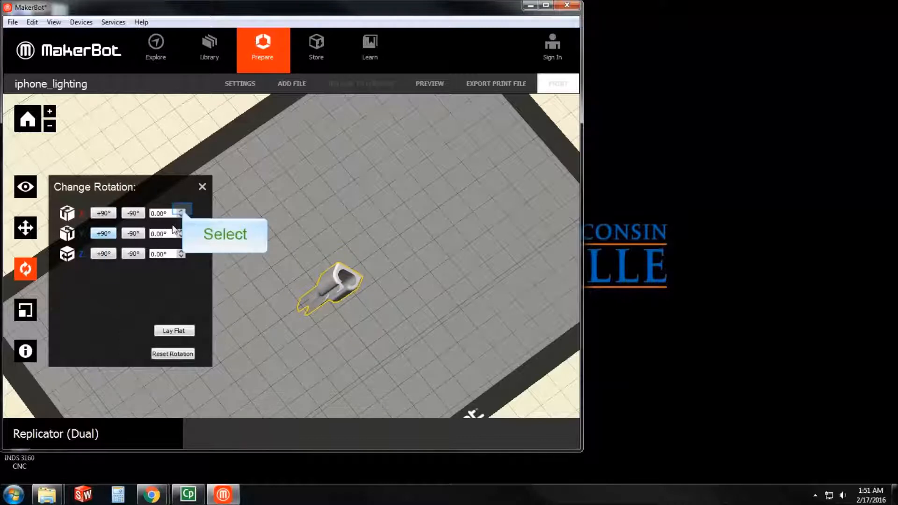
pyautogui.click(181, 219)
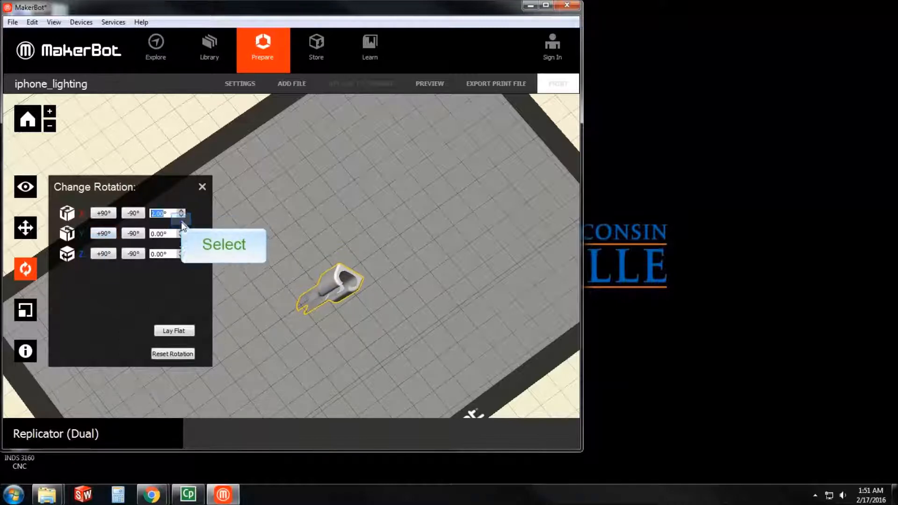
pyautogui.doubleClick(181, 217)
pyautogui.moveTo(310, 388); pyautogui.dragTo(306, 314)
pyautogui.rightClick(350, 343)
pyautogui.moveTo(351, 347); pyautogui.dragTo(305, 285, button='right')
# - Set the model's Y rotation to −14° and its Z rotation to 3° in small increments
pyautogui.click(181, 231)
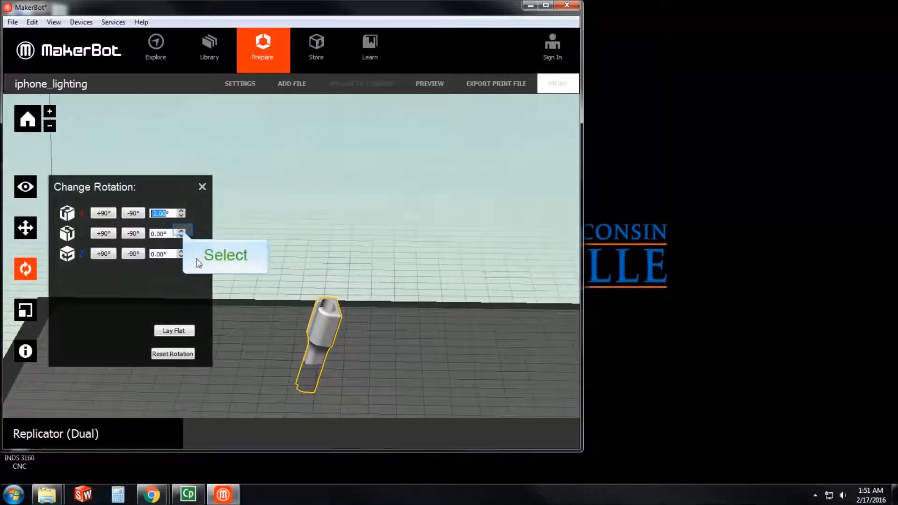
pyautogui.click(182, 236)
pyautogui.click(181, 236)
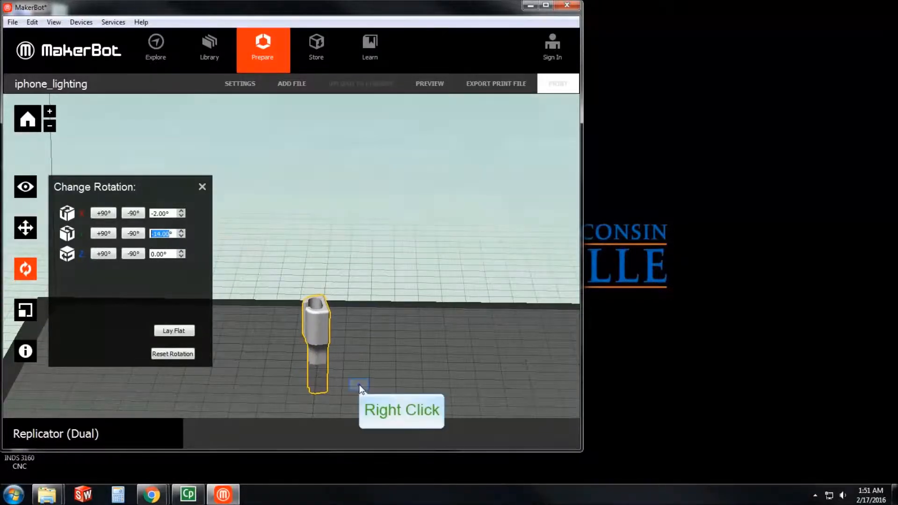
pyautogui.moveTo(357, 386); pyautogui.dragTo(438, 366, button='right')
pyautogui.click(182, 252)
pyautogui.click(182, 251)
pyautogui.click(182, 252)
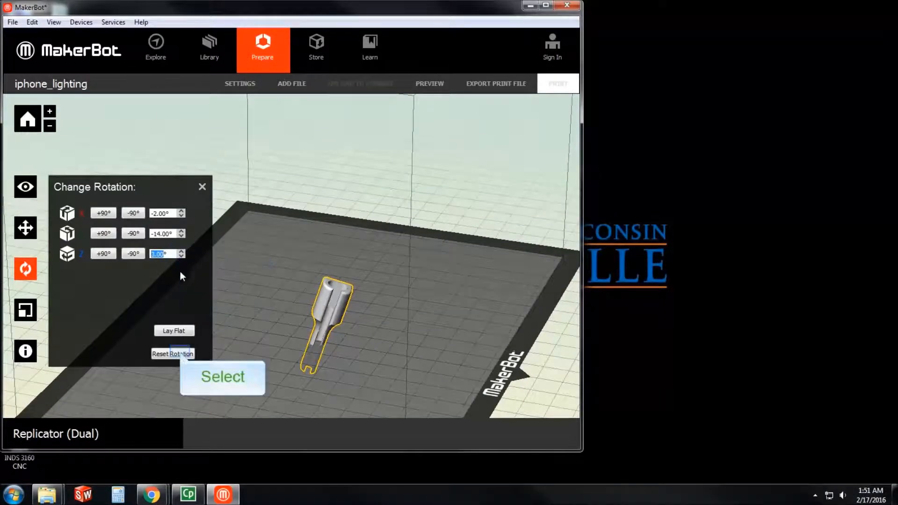
# - Reset the model's rotation and lay it flat so it stands upright on the build plate
pyautogui.click(181, 354)
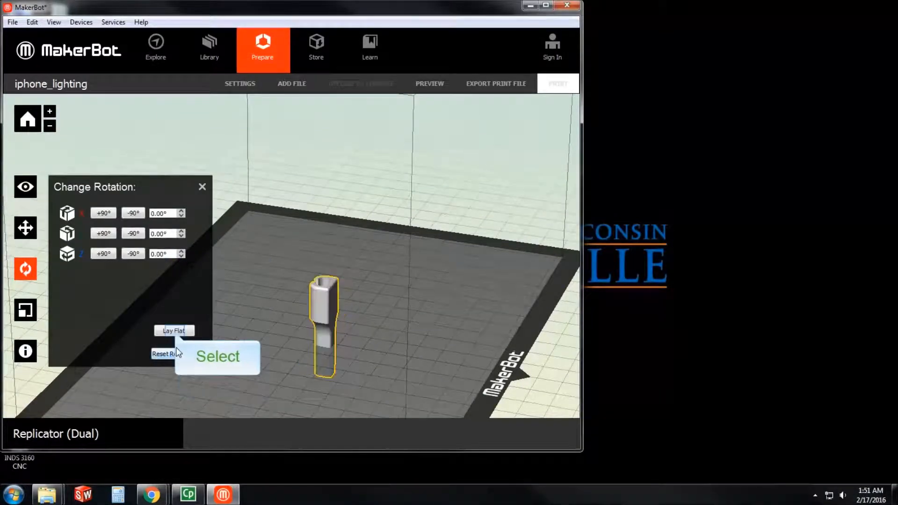
pyautogui.click(173, 331)
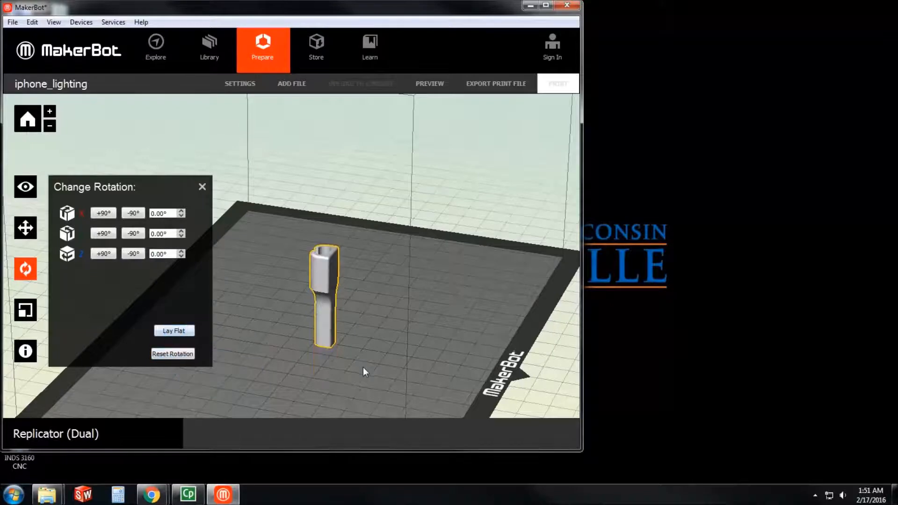
pyautogui.moveTo(363, 369); pyautogui.dragTo(372, 255, button='right')
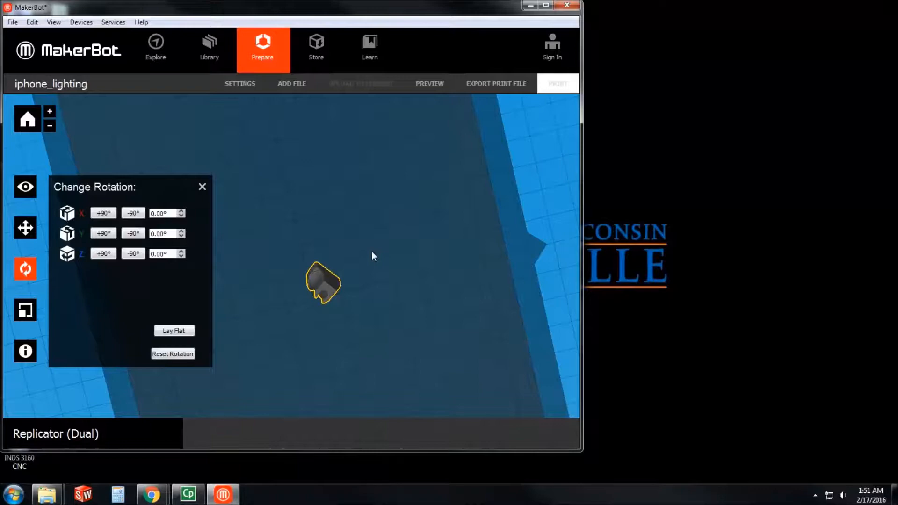
pyautogui.moveTo(372, 247); pyautogui.dragTo(358, 264)
pyautogui.rightClick(347, 205)
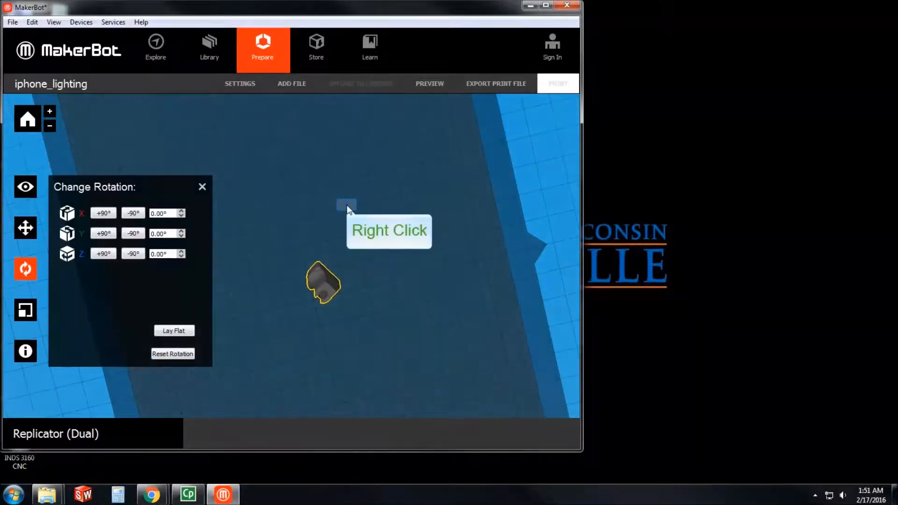
pyautogui.click(171, 354)
pyautogui.doubleClick(169, 354)
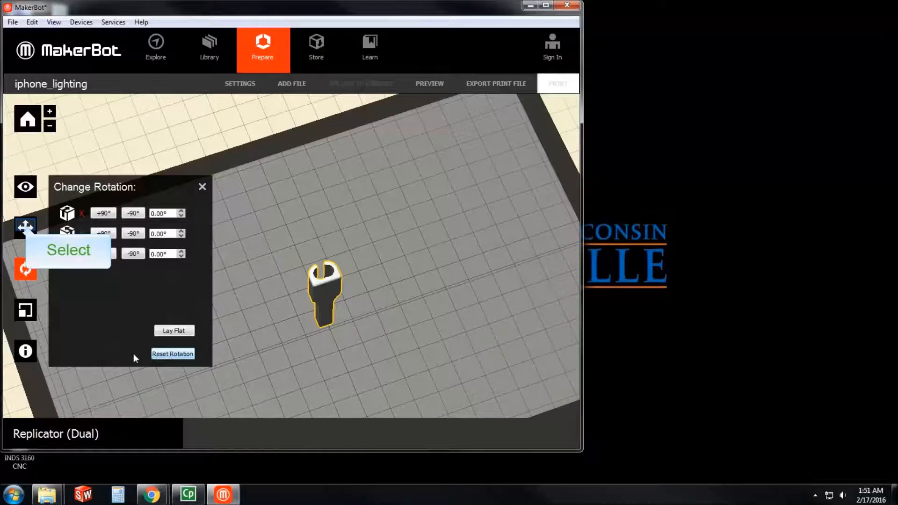
# - Move the model freehand across the build plate to about X 1.24 mm, Y −3.06 mm, and raise it to Z 2 mm
pyautogui.click(26, 228)
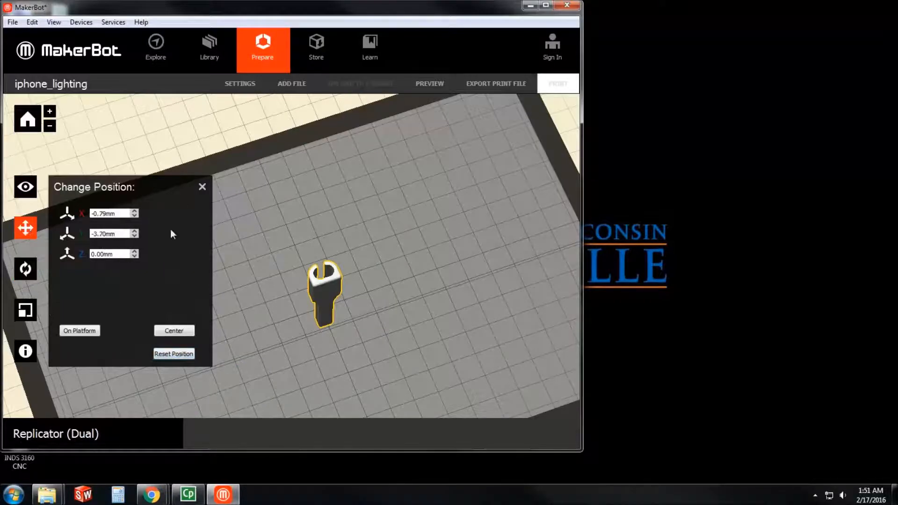
pyautogui.moveTo(321, 282); pyautogui.dragTo(348, 264)
pyautogui.moveTo(350, 346); pyautogui.dragTo(354, 327)
pyautogui.moveTo(360, 275); pyautogui.dragTo(343, 273, button='right')
pyautogui.moveTo(334, 271)
pyautogui.mouseDown()
pyautogui.moveTo(328, 256)
pyautogui.moveTo(295, 289)
pyautogui.moveTo(405, 281)
pyautogui.moveTo(396, 272)
pyautogui.moveTo(318, 276)
pyautogui.mouseUp()
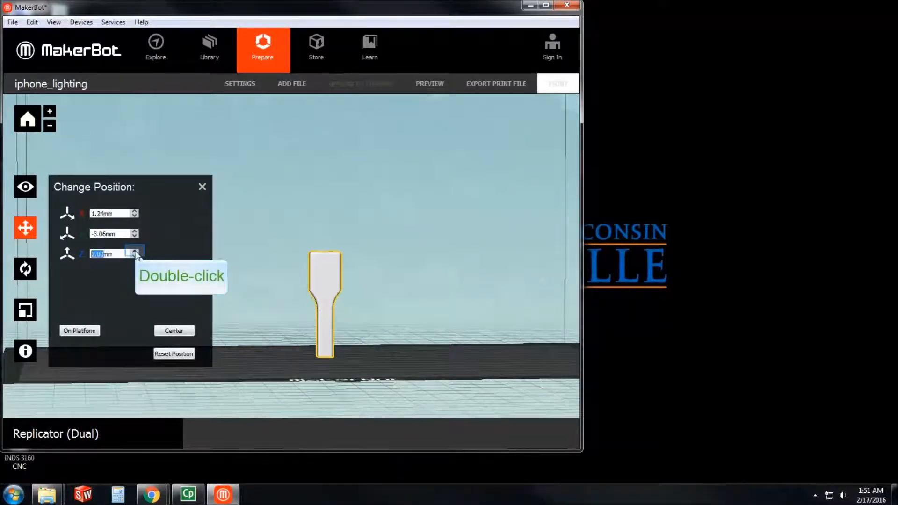
# - Lower the model, place it on the platform and center it on the build plate
pyautogui.doubleClick(135, 256)
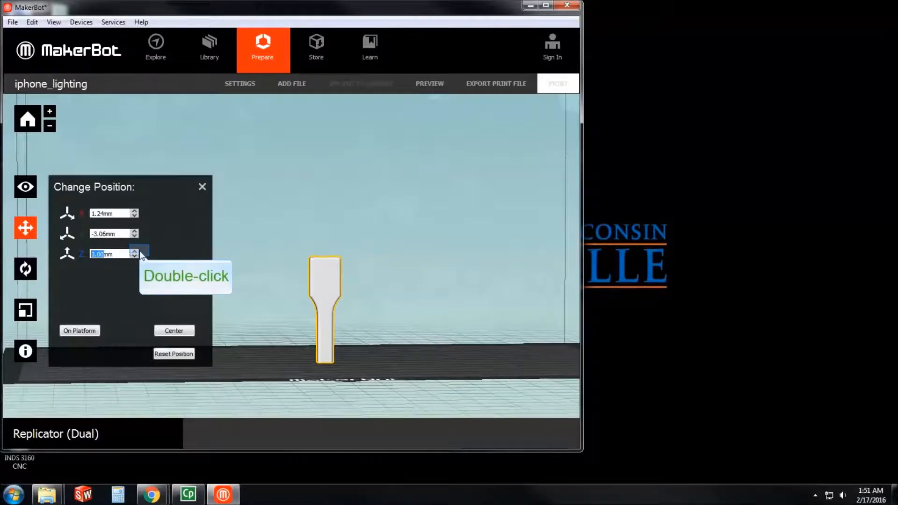
pyautogui.click(86, 330)
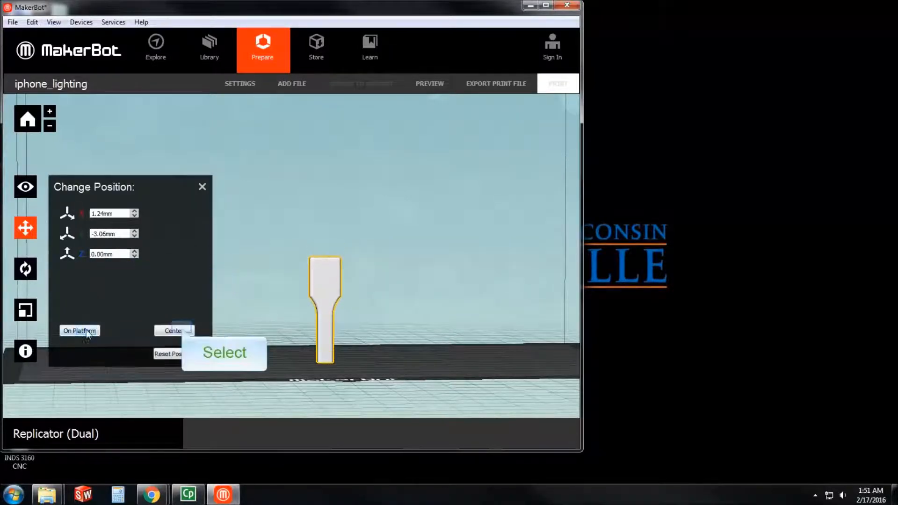
pyautogui.click(182, 329)
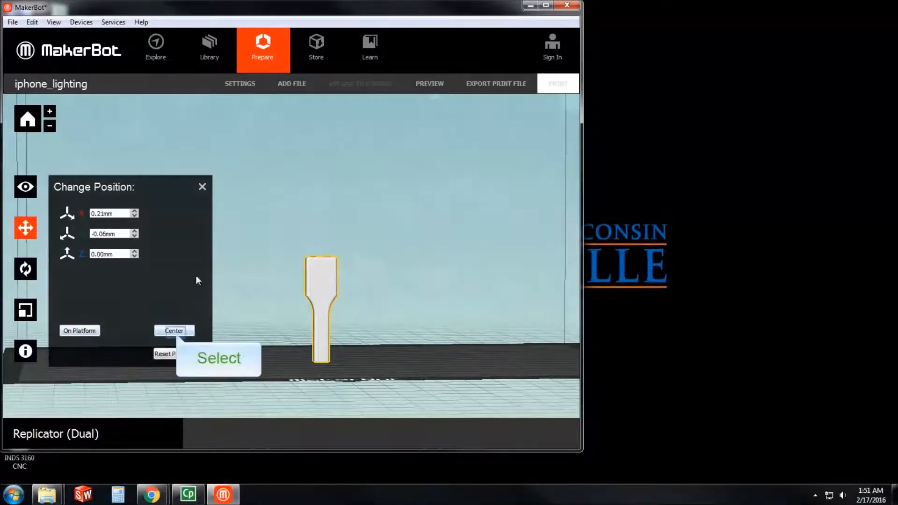
pyautogui.moveTo(361, 304); pyautogui.dragTo(366, 279, button='right')
pyautogui.scroll(-5, 365, 281)
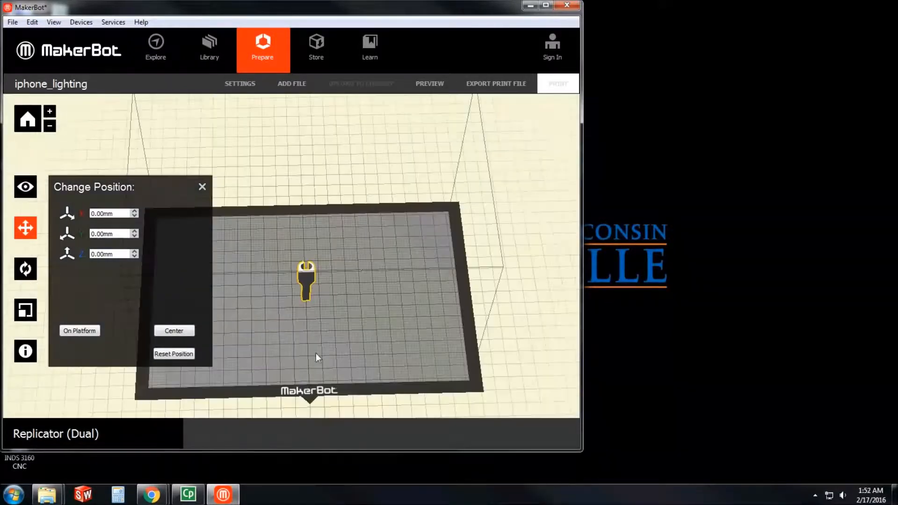
# - View the model from the side and from the top, and inspect it up close
pyautogui.click(25, 187)
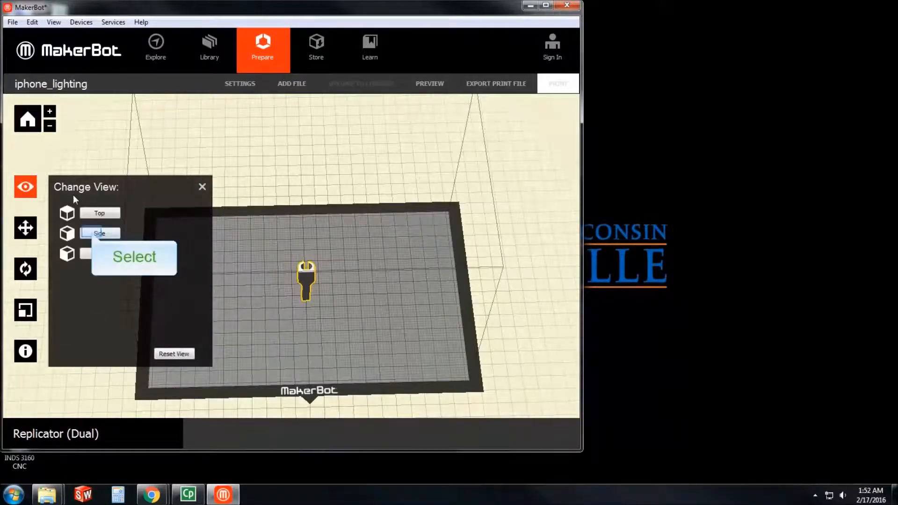
pyautogui.click(94, 233)
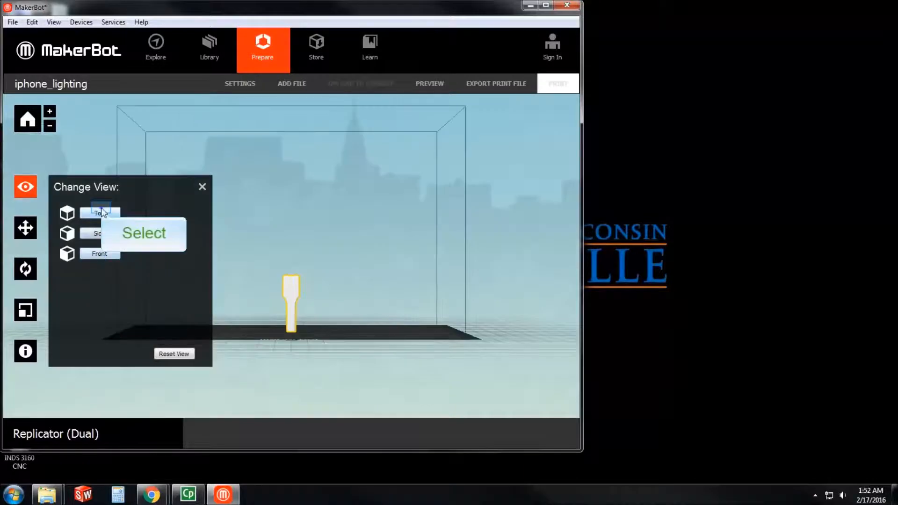
pyautogui.click(101, 213)
pyautogui.moveTo(369, 330); pyautogui.dragTo(375, 272, button='right')
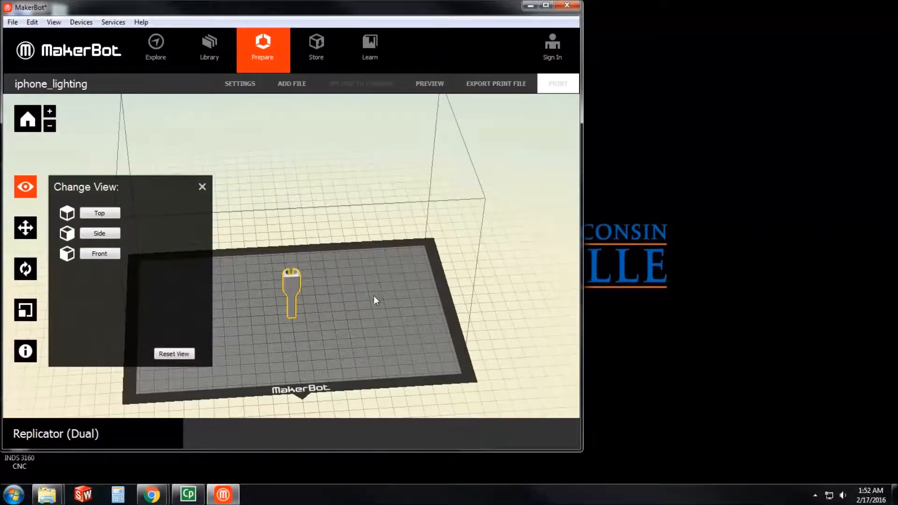
pyautogui.moveTo(375, 347); pyautogui.dragTo(371, 315, button='right')
pyautogui.scroll(5, 369, 312)
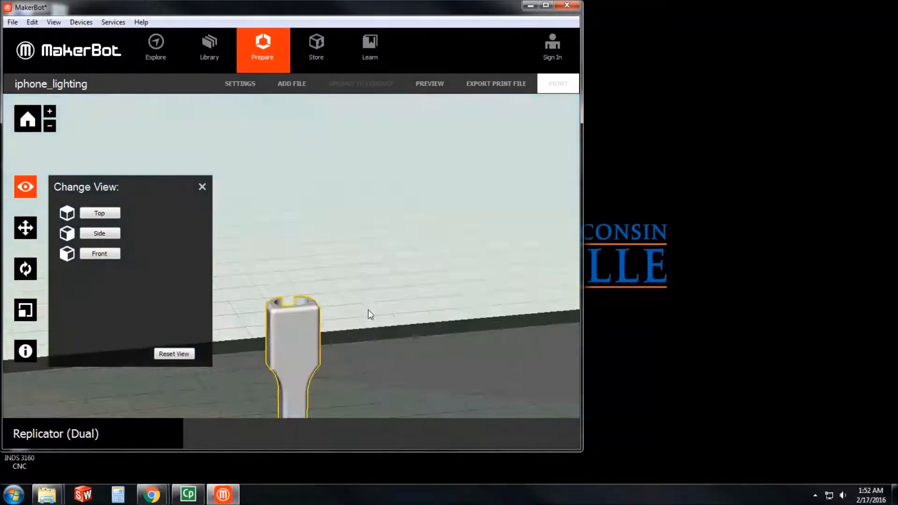
# - Check the model from several distances and angles, deselect it and close the view options
pyautogui.scroll(-5, 352, 295)
pyautogui.scroll(3, 351, 295)
pyautogui.scroll(-3, 391, 305)
pyautogui.moveTo(391, 305); pyautogui.dragTo(358, 244, button='right')
pyautogui.click(357, 240)
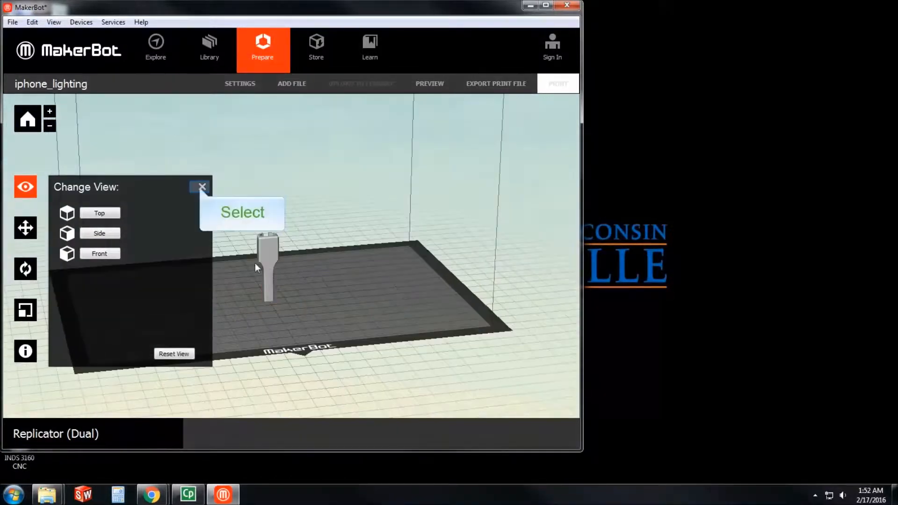
pyautogui.click(201, 187)
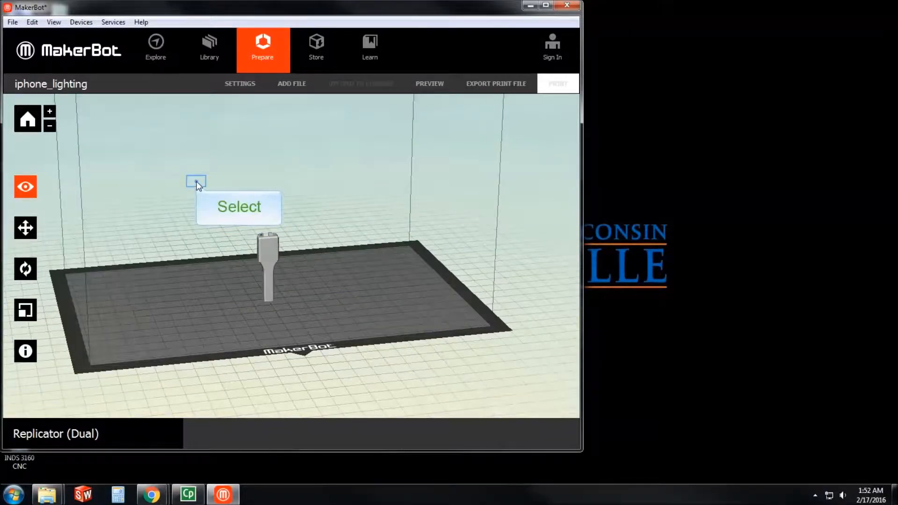
pyautogui.click(262, 250)
pyautogui.click(176, 225)
pyautogui.click(407, 182)
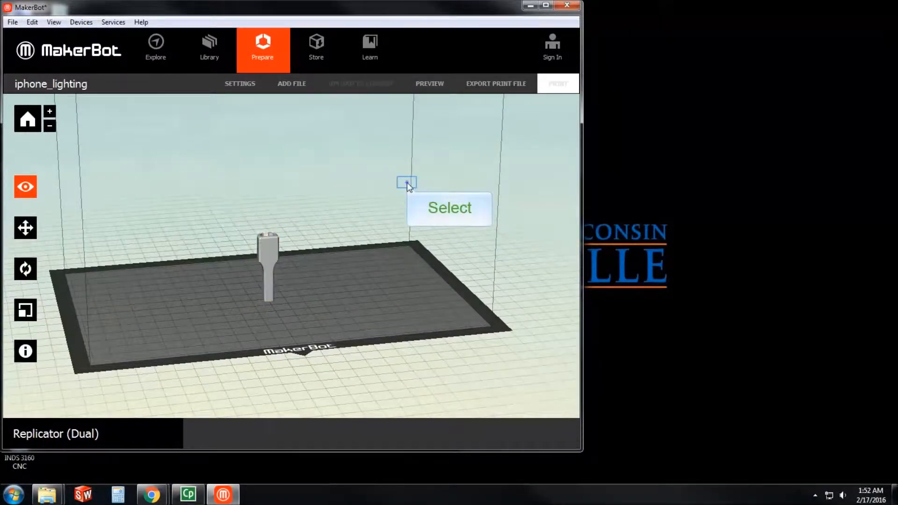
pyautogui.moveTo(411, 226); pyautogui.dragTo(368, 252, button='right')
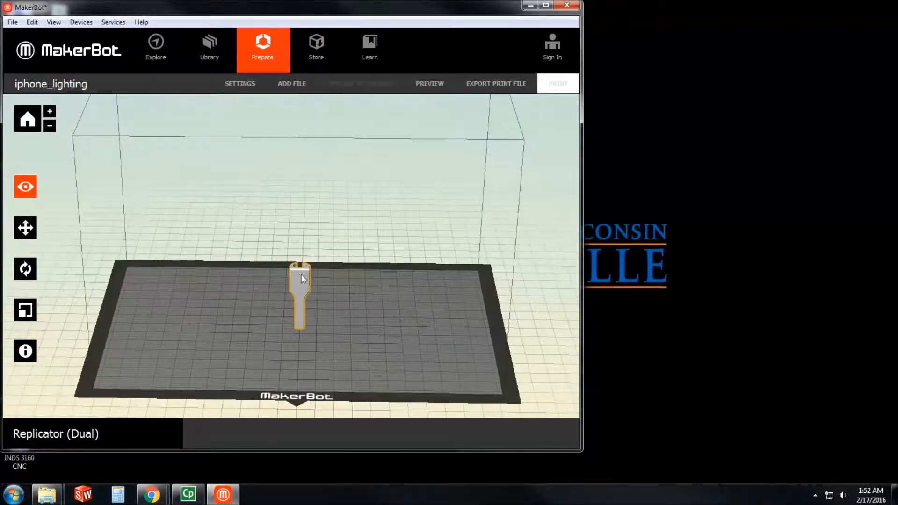
pyautogui.moveTo(301, 273); pyautogui.dragTo(403, 273, button='right')
pyautogui.click(459, 275)
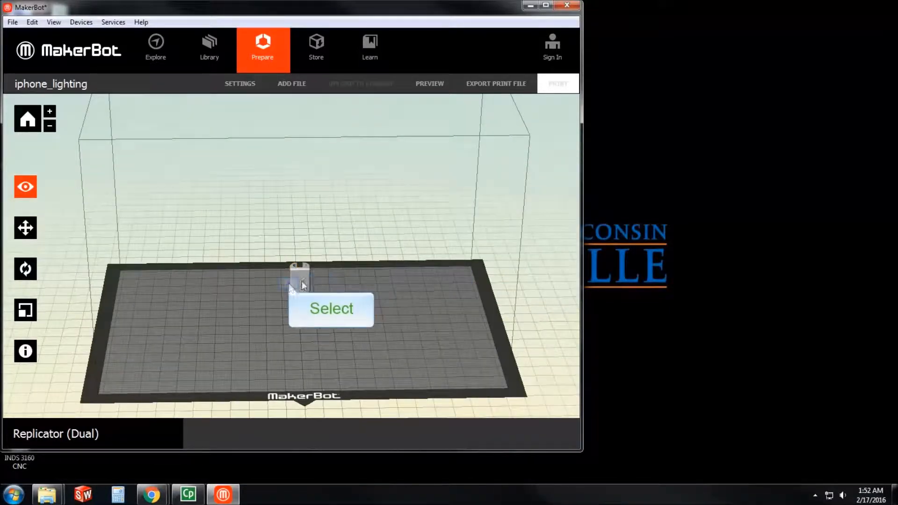
# - Open the model's object information, assign it to the Left extruder and deselect it
pyautogui.click(295, 283)
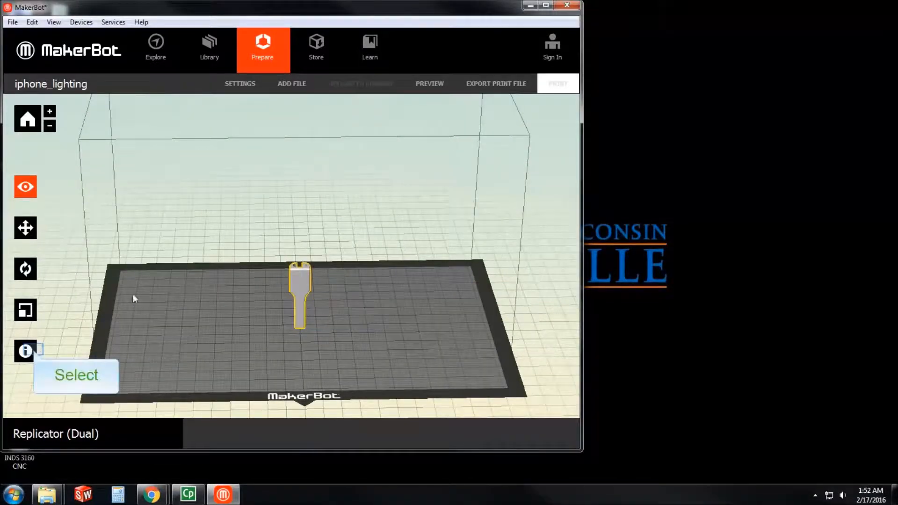
pyautogui.click(30, 353)
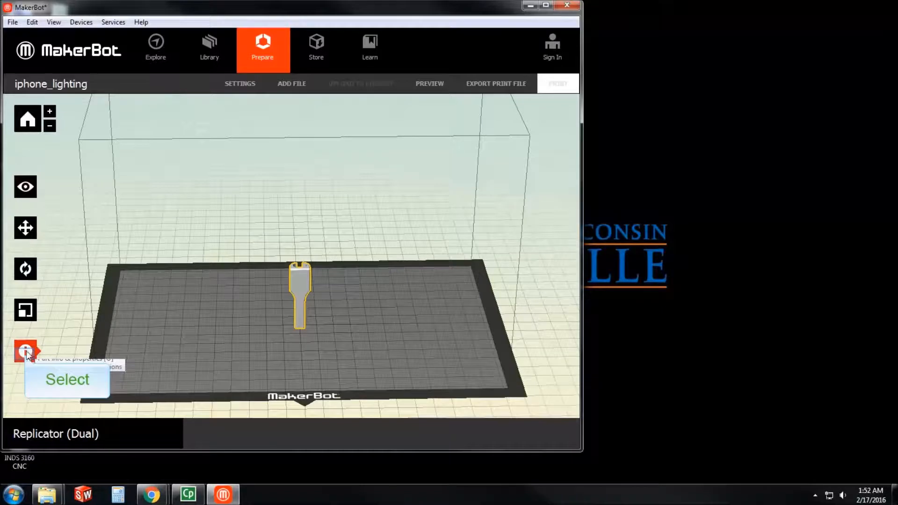
pyautogui.click(27, 355)
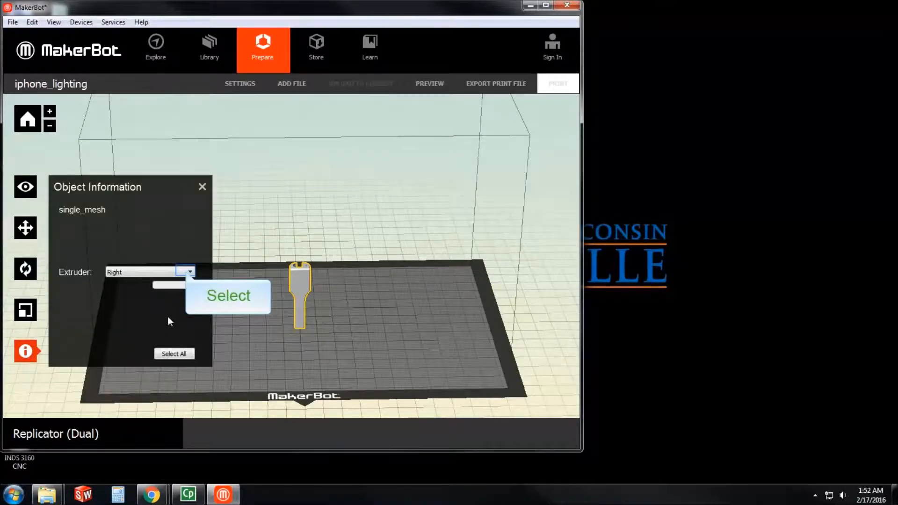
pyautogui.click(182, 272)
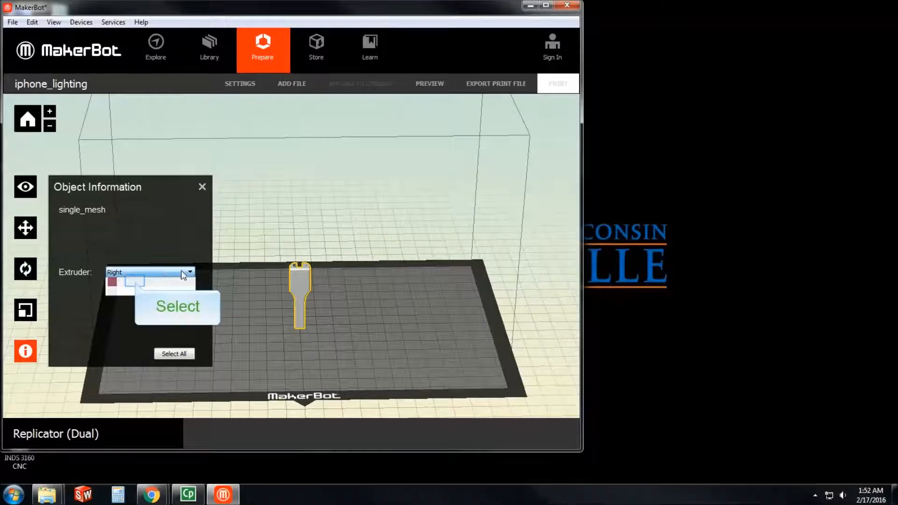
pyautogui.click(135, 282)
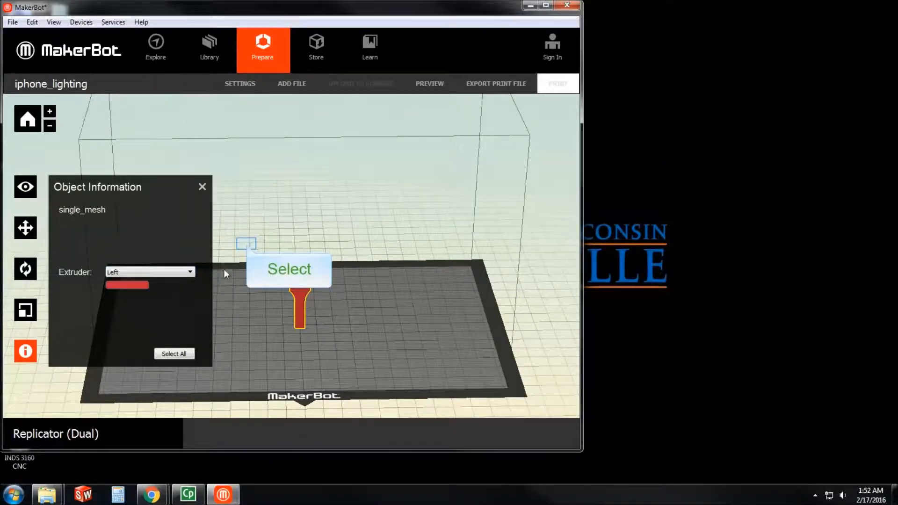
pyautogui.click(246, 243)
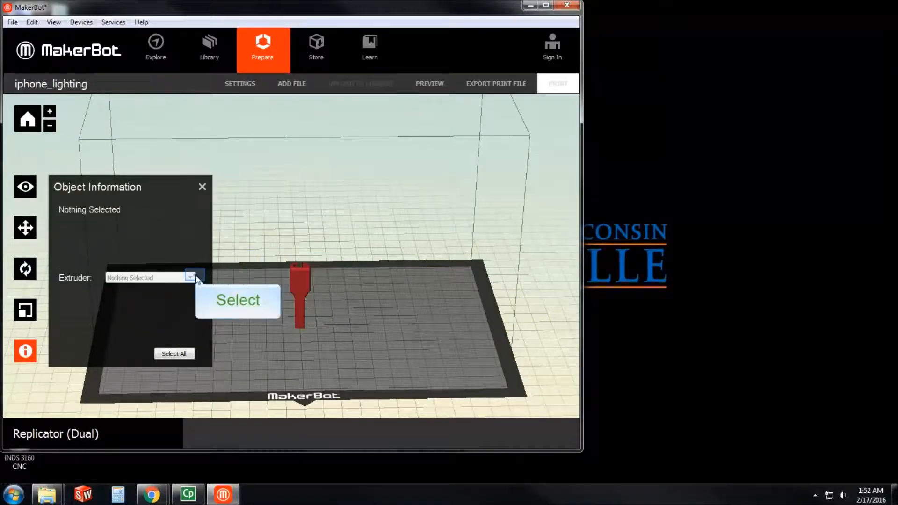
# - Assign the model to the Right extruder, close its object information and deselect it
pyautogui.click(303, 282)
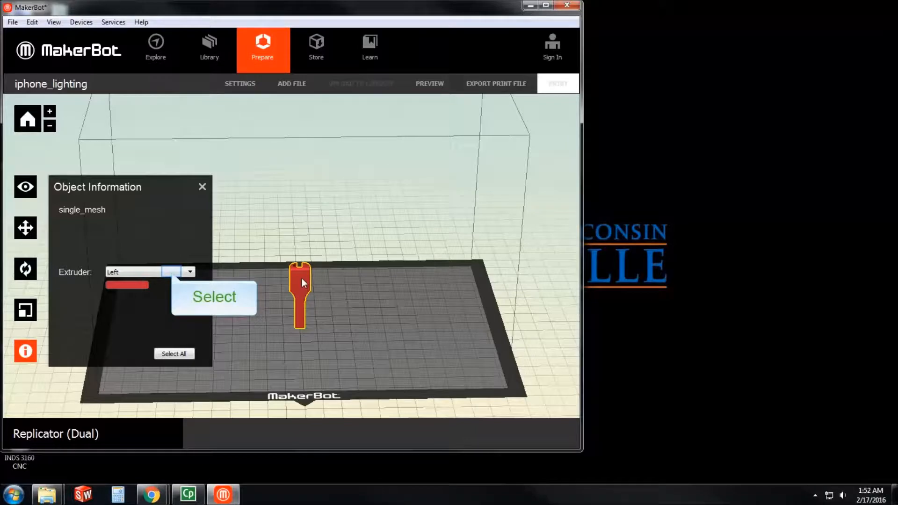
pyautogui.click(173, 272)
pyautogui.click(158, 291)
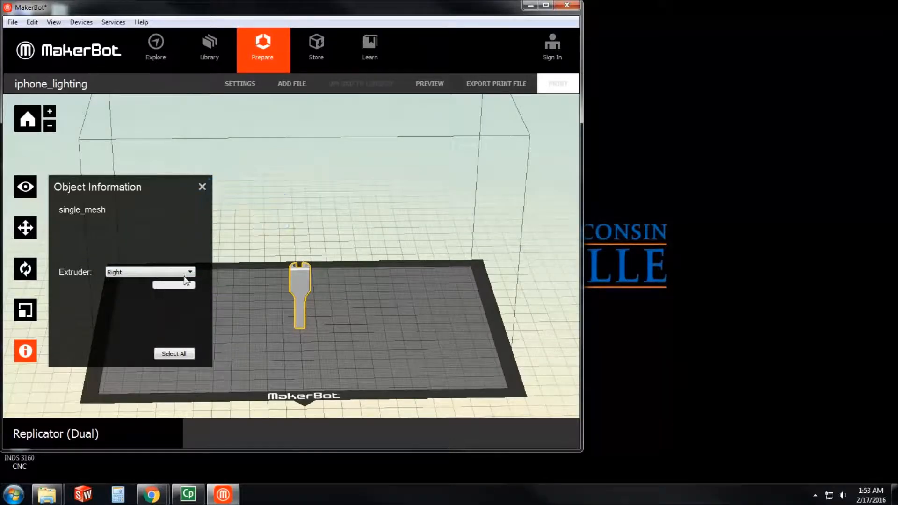
pyautogui.click(202, 188)
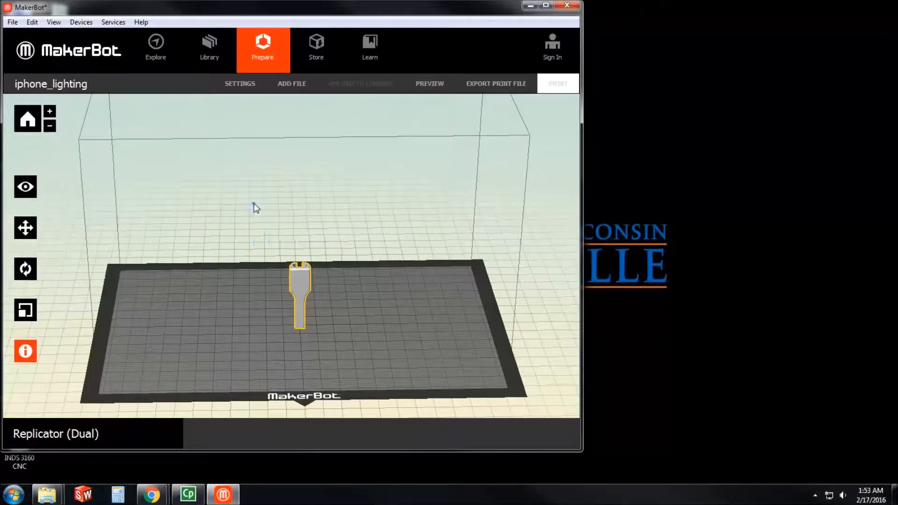
pyautogui.click(254, 204)
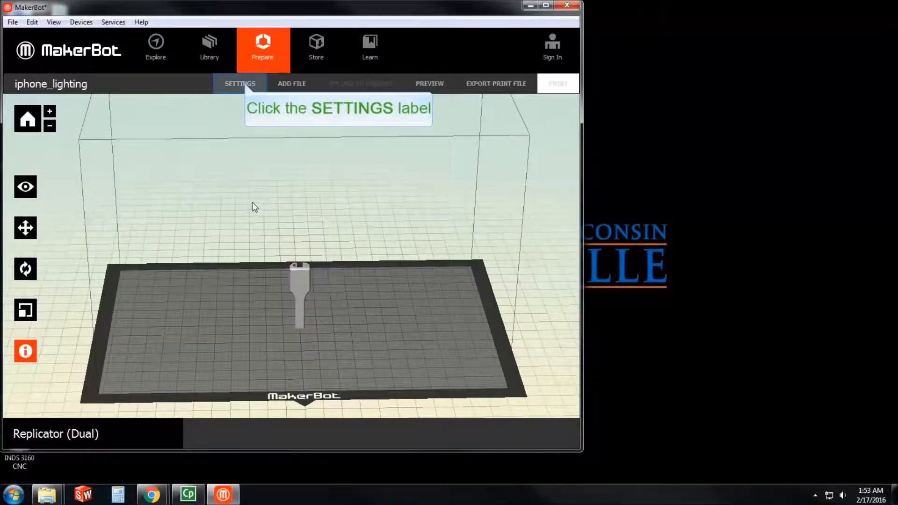
# - Open the print settings and set both the right and left materials to MakerBot PLA
pyautogui.click(245, 84)
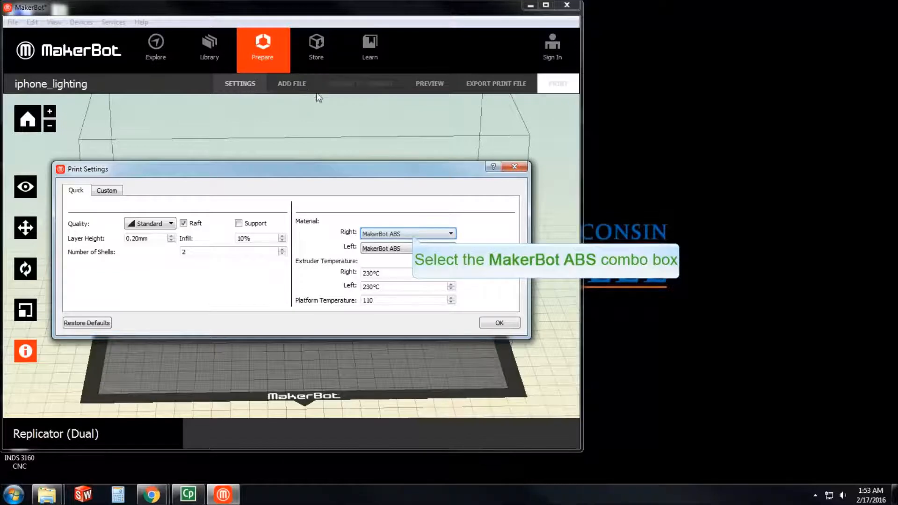
pyautogui.click(412, 237)
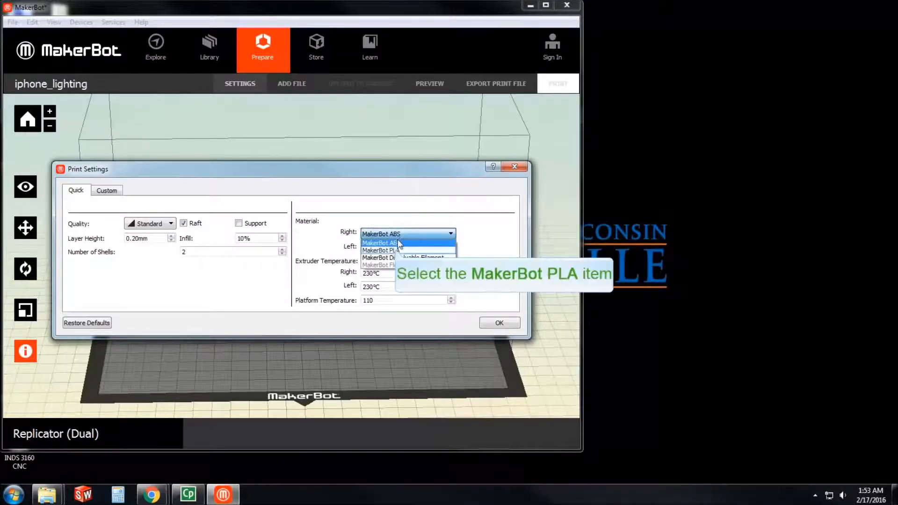
pyautogui.click(396, 244)
pyautogui.click(391, 250)
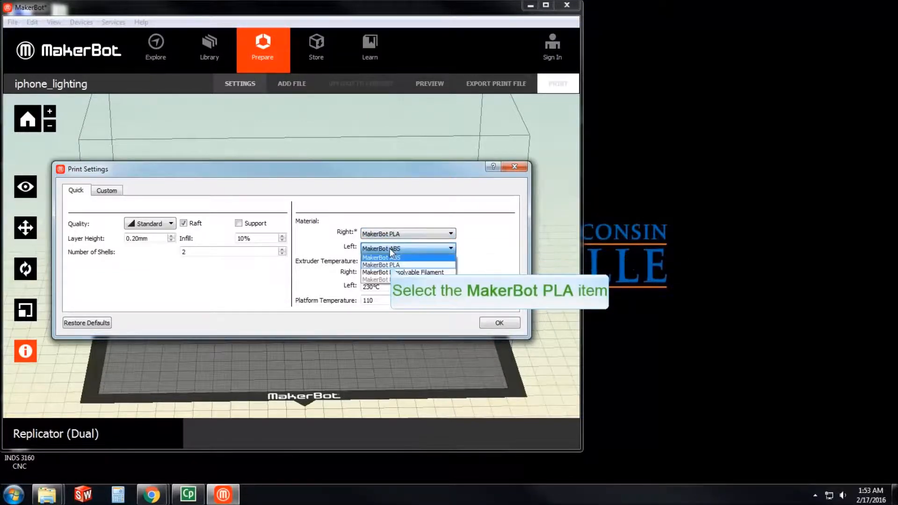
pyautogui.click(392, 265)
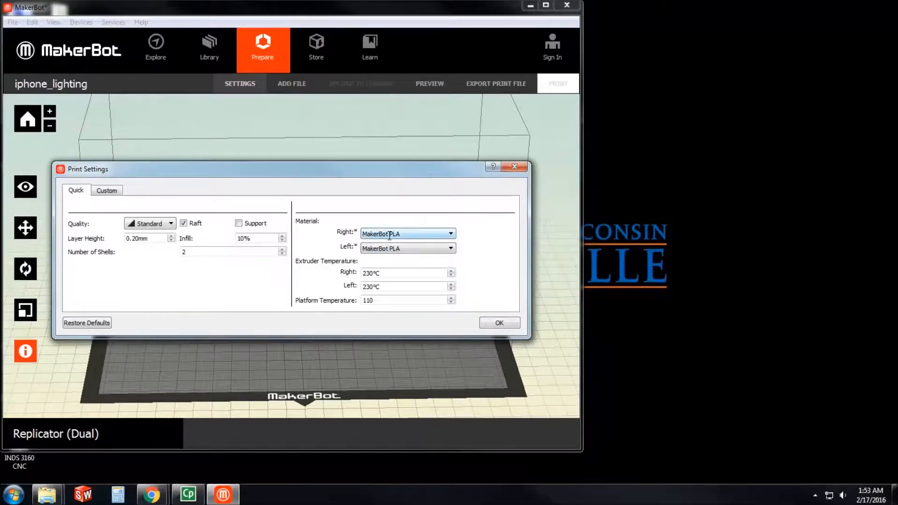
# - Set both extruder temperatures to 210 °C and the platform temperature to 65, and turn off the raft
pyautogui.moveTo(407, 273); pyautogui.dragTo(308, 277)
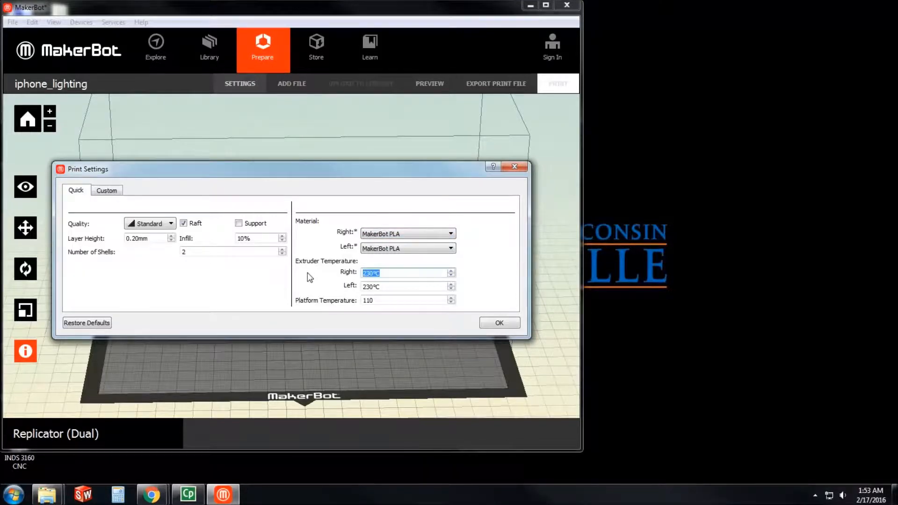
pyautogui.write('210')
pyautogui.moveTo(411, 287); pyautogui.dragTo(301, 294)
pyautogui.write('210')
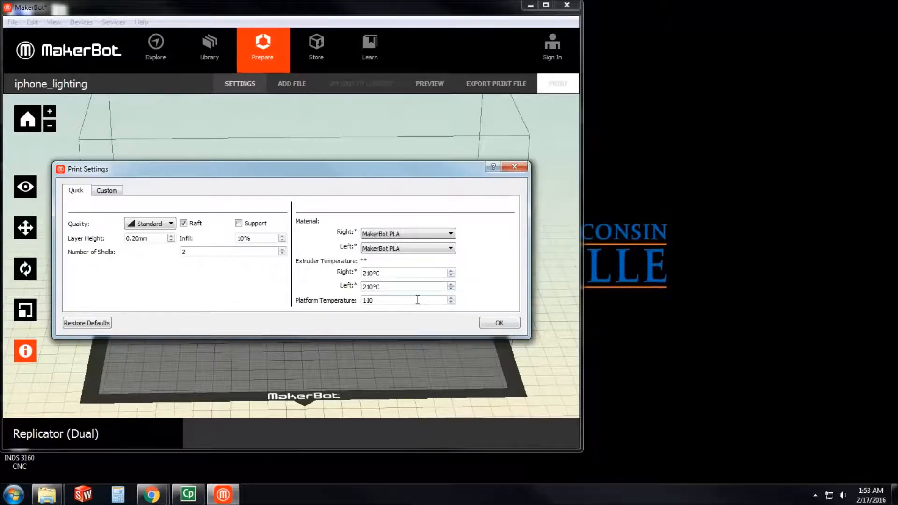
pyautogui.moveTo(416, 300); pyautogui.dragTo(337, 307)
pyautogui.write('65')
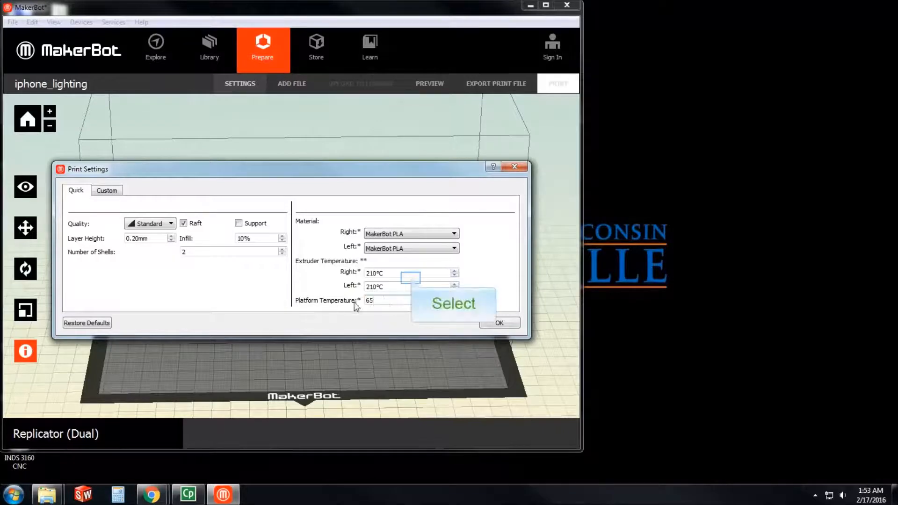
pyautogui.click(414, 272)
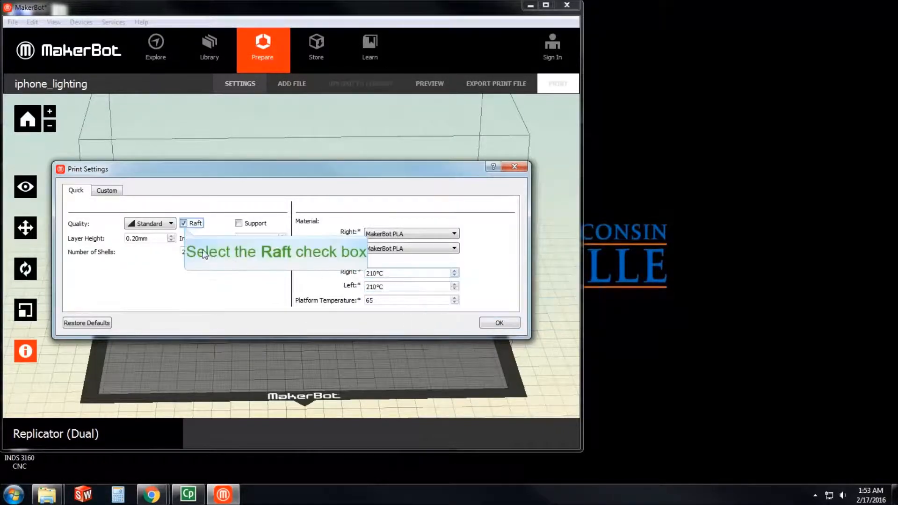
pyautogui.click(183, 224)
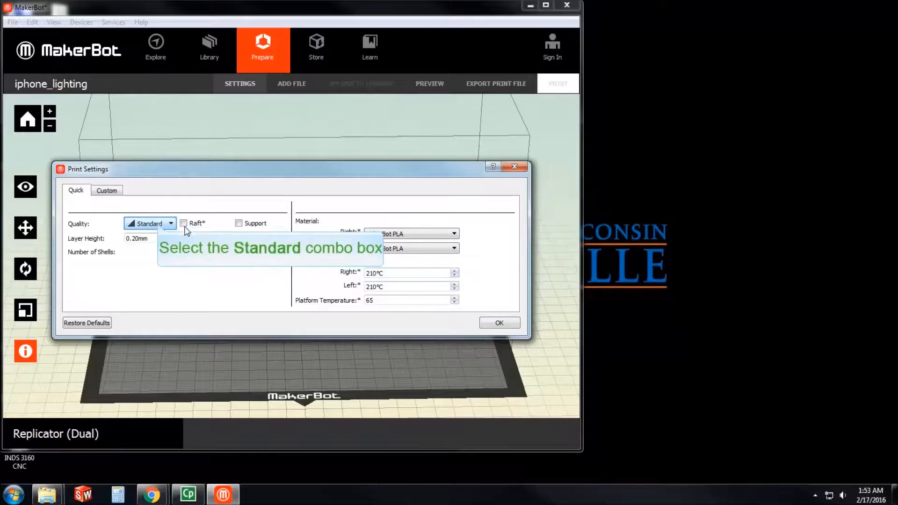
# - Compare the Low and High print quality presets and return the quality to Standard
pyautogui.click(160, 224)
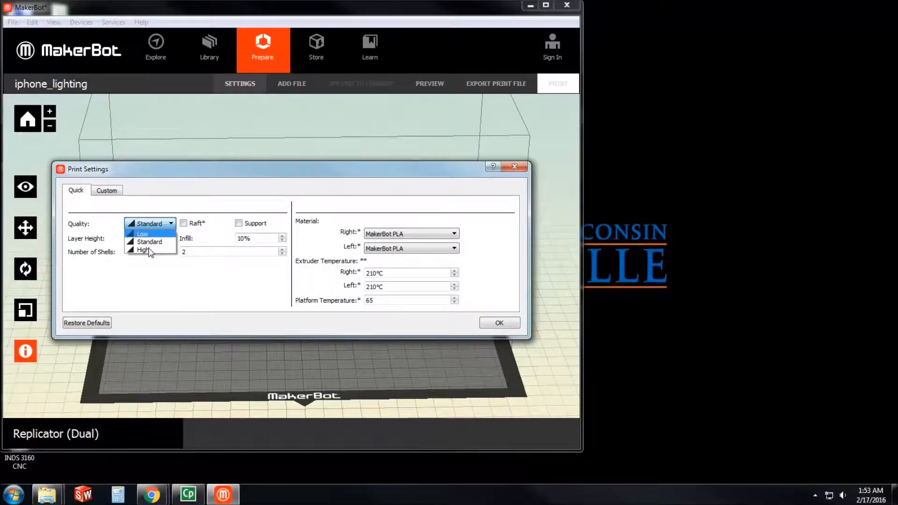
pyautogui.click(150, 249)
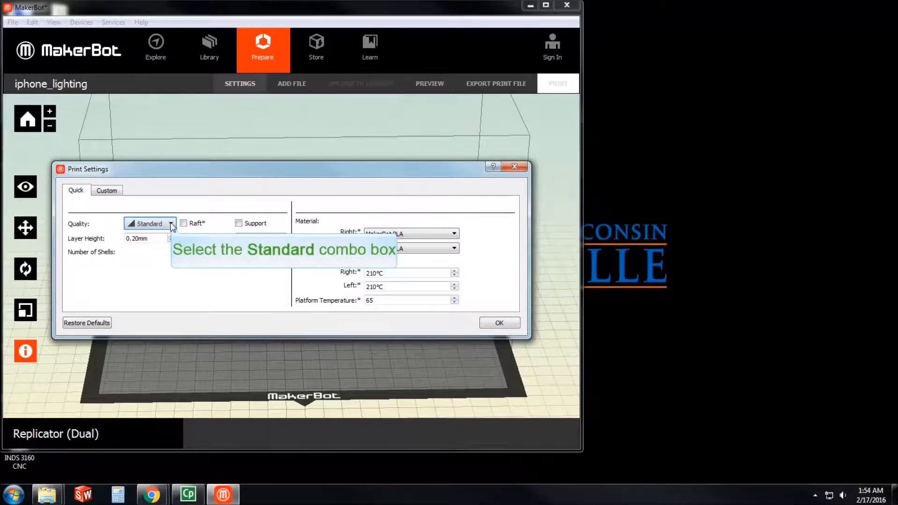
pyautogui.click(171, 224)
pyautogui.click(138, 239)
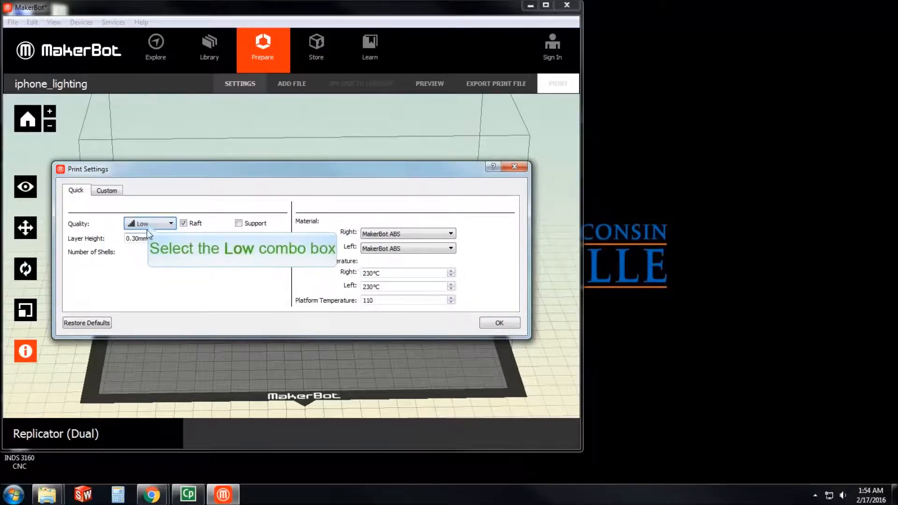
pyautogui.click(146, 224)
pyautogui.click(152, 255)
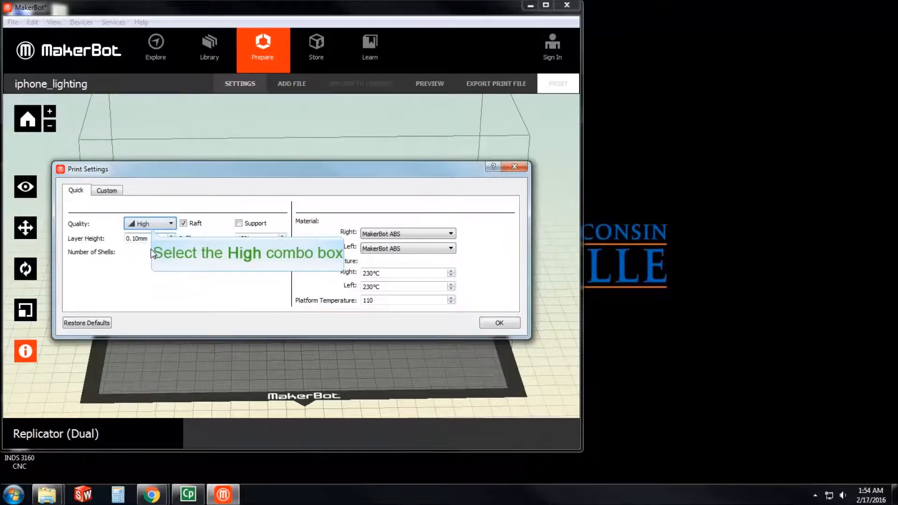
pyautogui.click(152, 227)
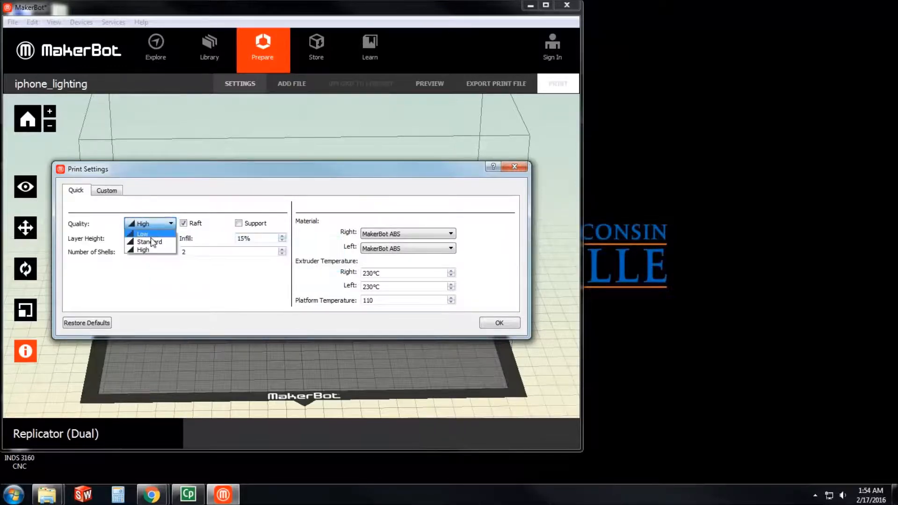
pyautogui.click(142, 234)
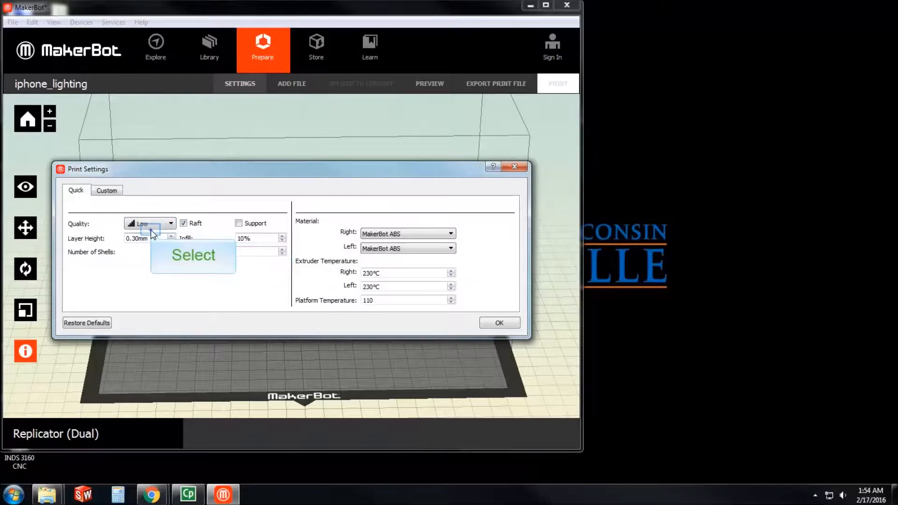
pyautogui.click(155, 233)
pyautogui.click(155, 240)
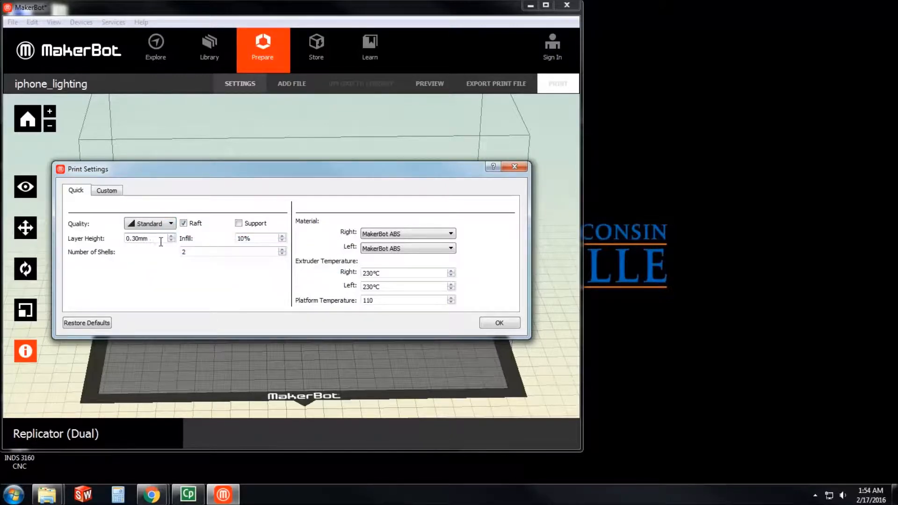
# - Move the Print Settings dialog clear of the model and open the infill value for editing
pyautogui.click(178, 251)
pyautogui.moveTo(255, 175); pyautogui.dragTo(626, 156)
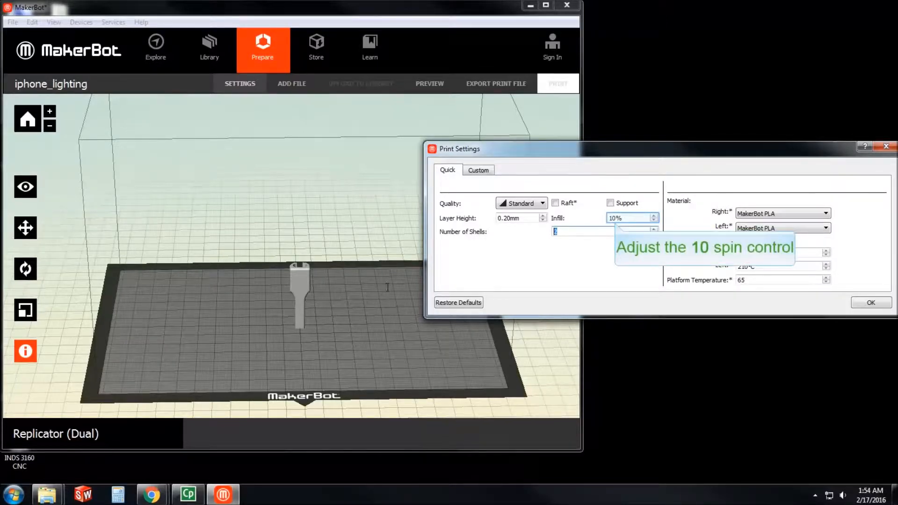
pyautogui.click(615, 220)
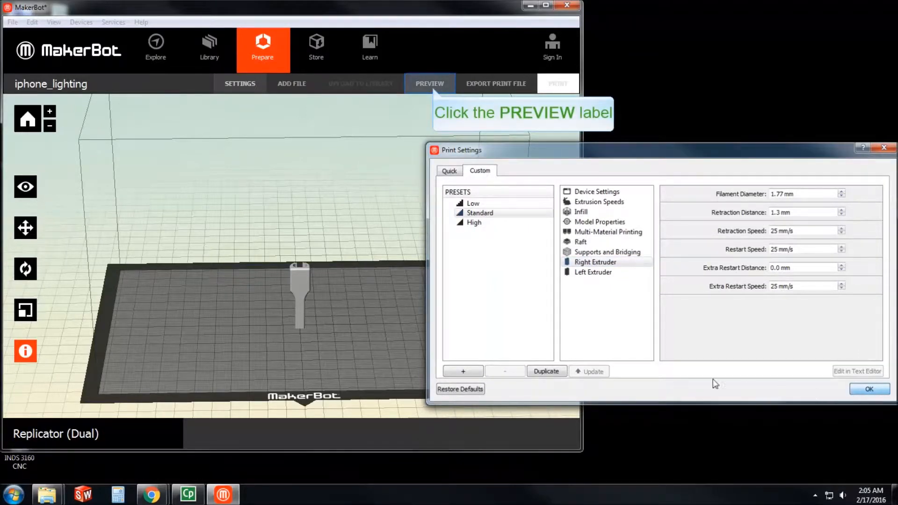
# - Generate the print preview and examine the sliced model from above and up close
pyautogui.click(432, 87)
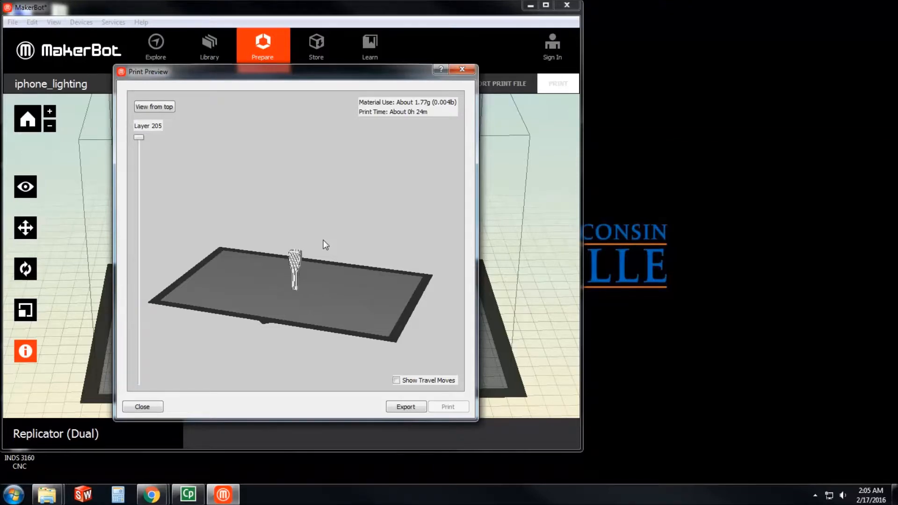
pyautogui.click(139, 138)
pyautogui.moveTo(291, 201); pyautogui.dragTo(307, 320)
pyautogui.scroll(3, 306, 318)
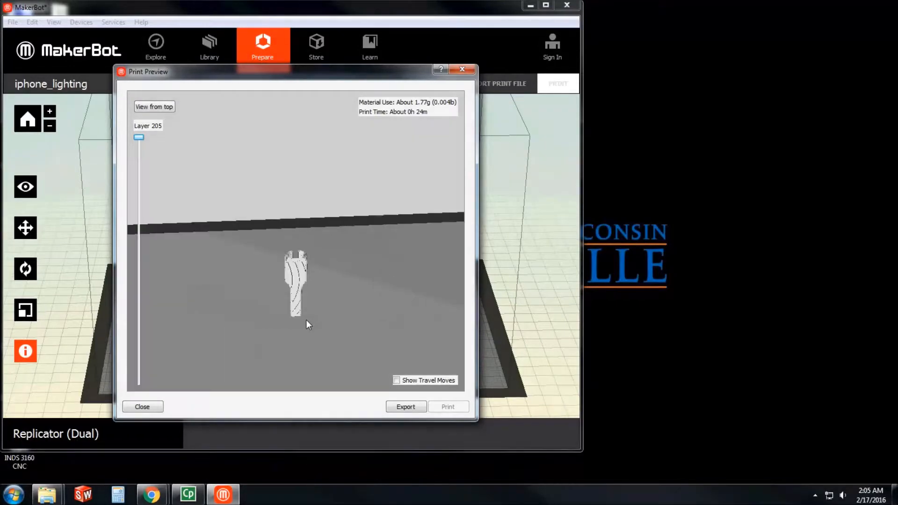
pyautogui.scroll(2, 306, 319)
pyautogui.moveTo(321, 250); pyautogui.dragTo(313, 330)
pyautogui.scroll(1, 311, 331)
pyautogui.scroll(-7, 310, 285)
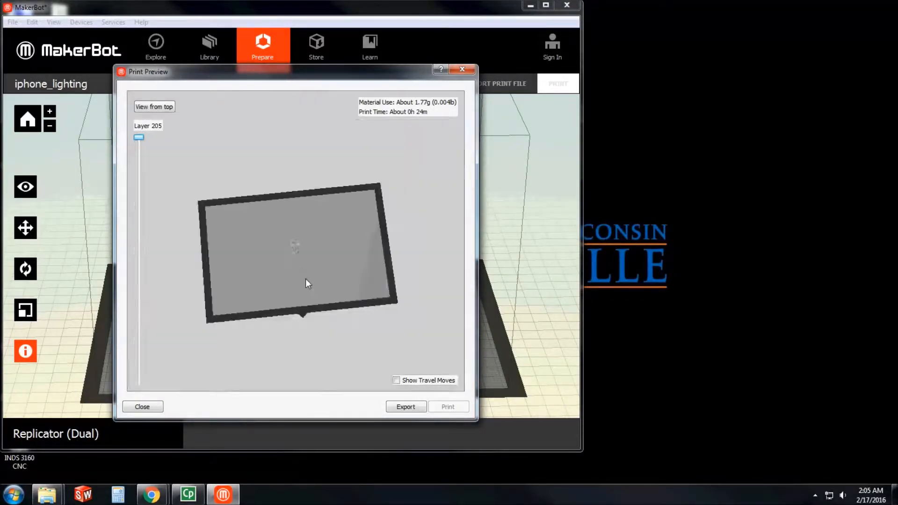
pyautogui.scroll(6, 286, 291)
pyautogui.moveTo(360, 314); pyautogui.dragTo(381, 189)
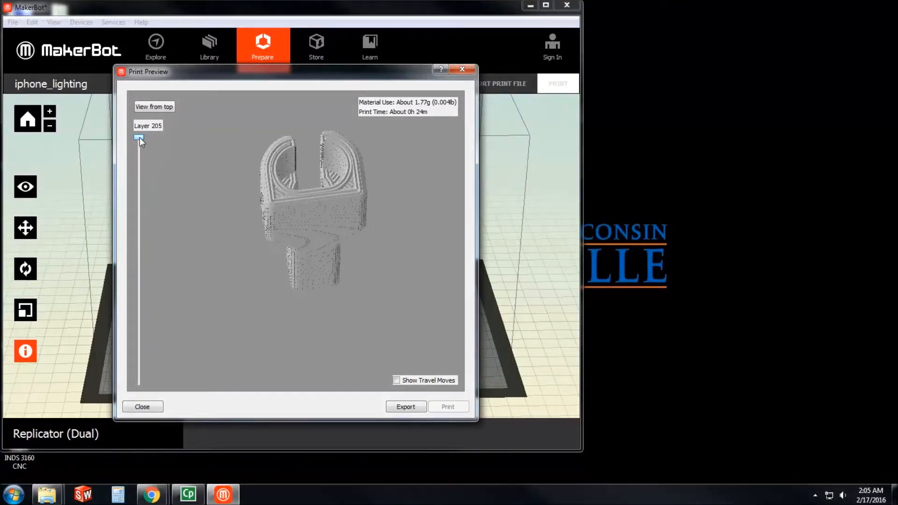
# - Close the print preview and start exporting the print file, with the Desktop as the destination folder
pyautogui.moveTo(139, 139); pyautogui.dragTo(134, 121)
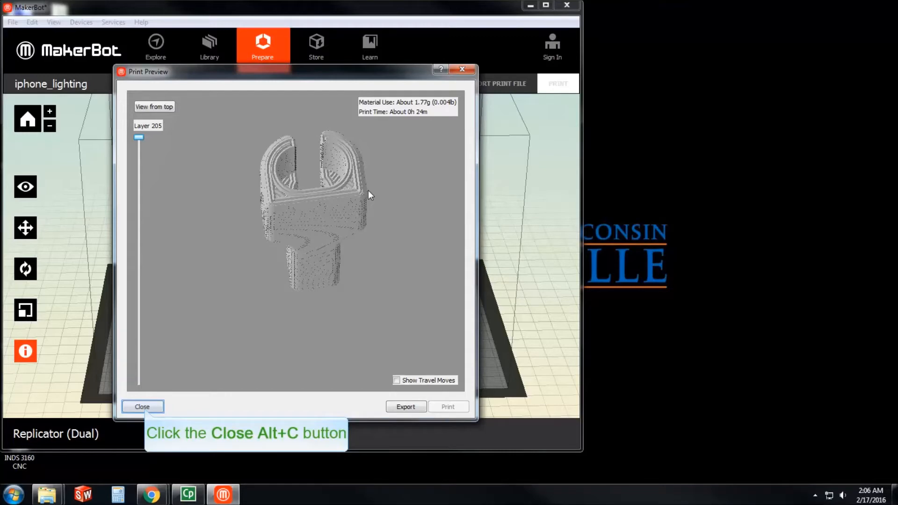
pyautogui.click(142, 406)
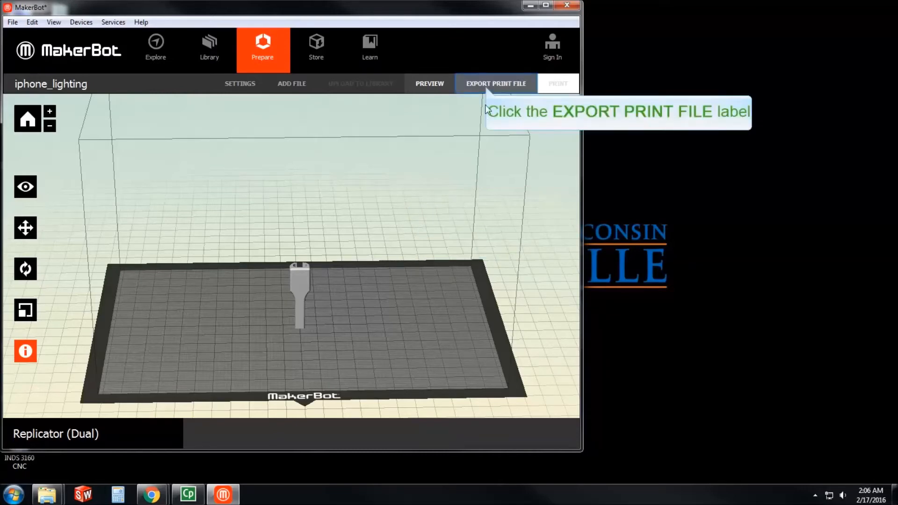
pyautogui.click(496, 83)
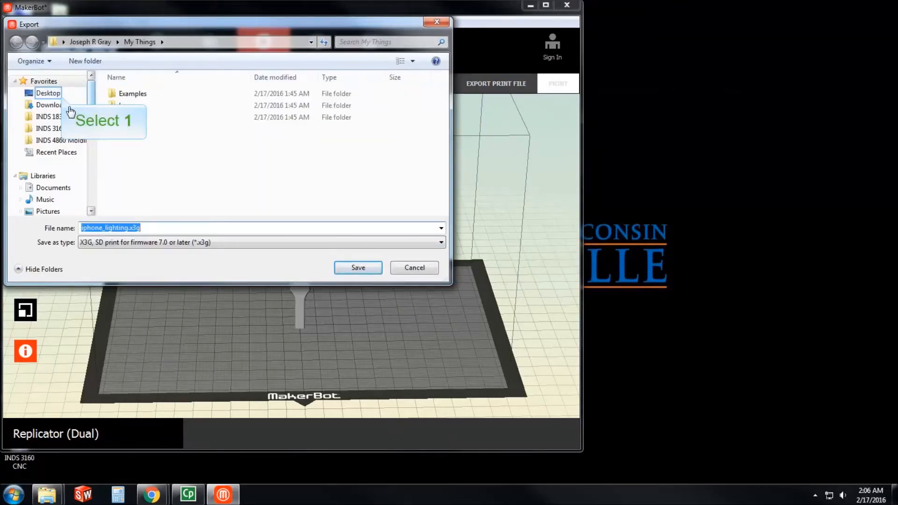
pyautogui.click(61, 95)
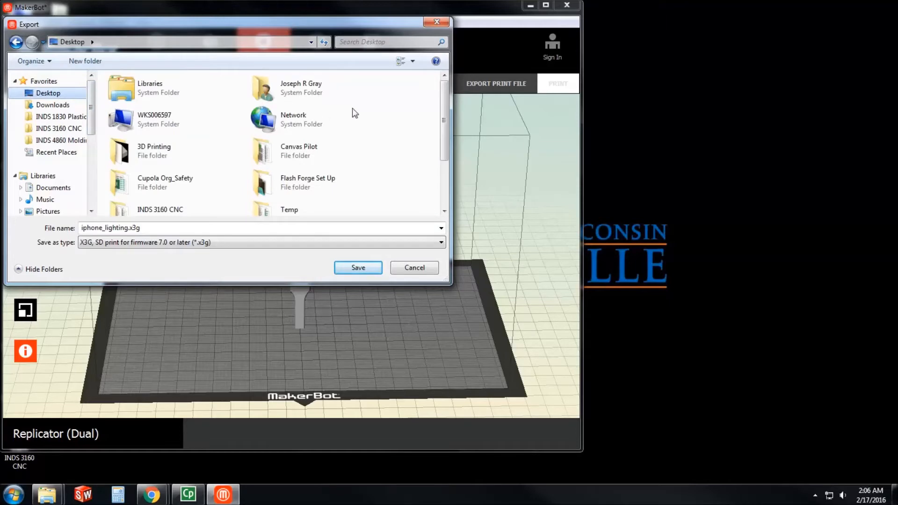
pyautogui.scroll(-2, 442, 145)
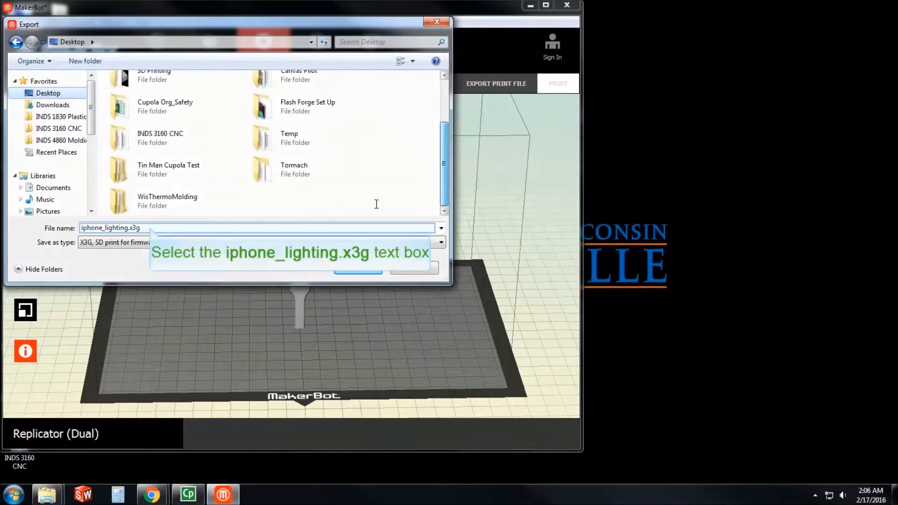
# - Keep the export file name iphone_lighting.x3g and choose the file type X3G, SD print for firmware 7.0 or later
pyautogui.click(147, 228)
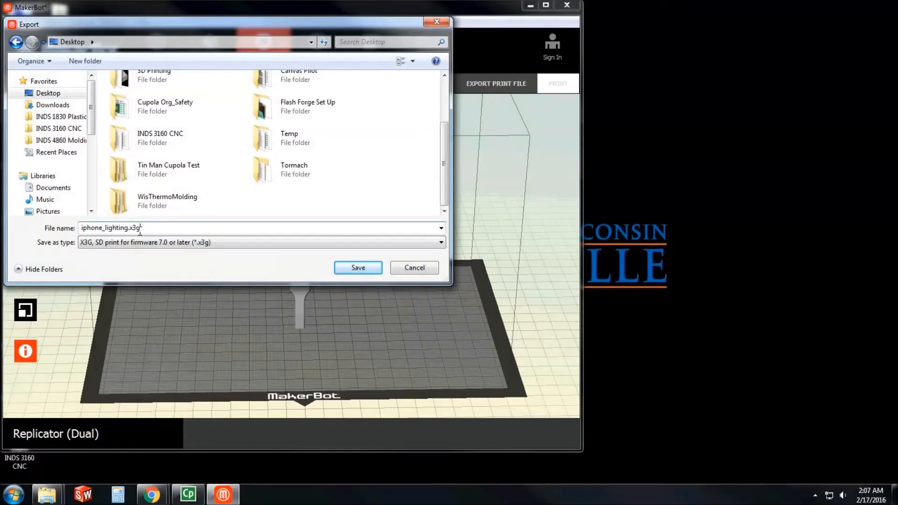
pyautogui.click(155, 242)
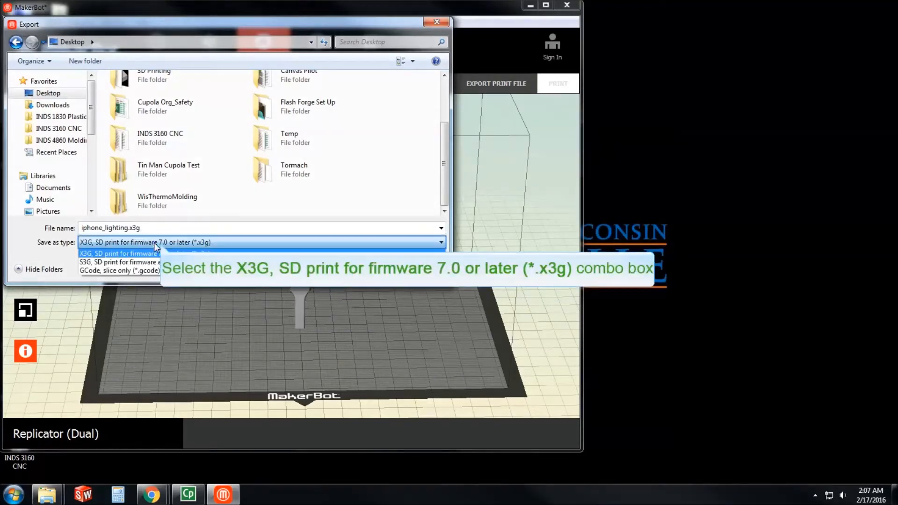
pyautogui.click(159, 243)
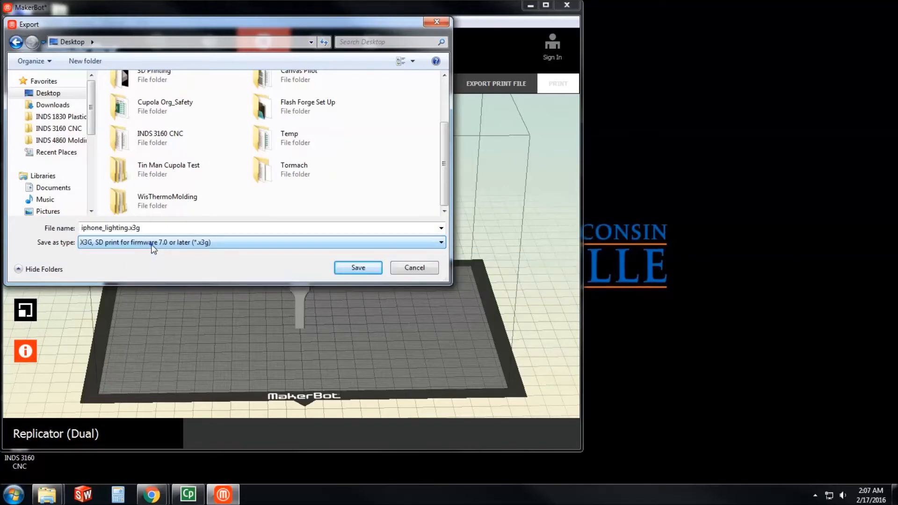
pyautogui.click(153, 242)
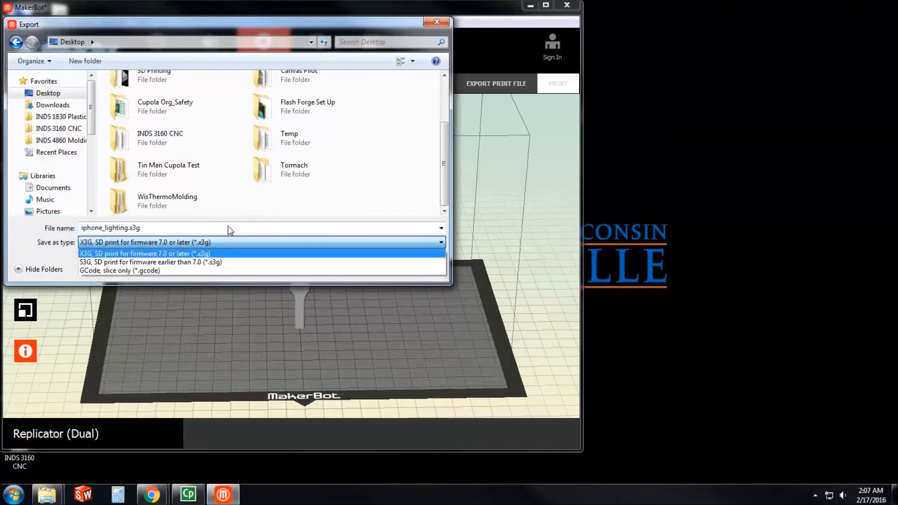
pyautogui.click(360, 252)
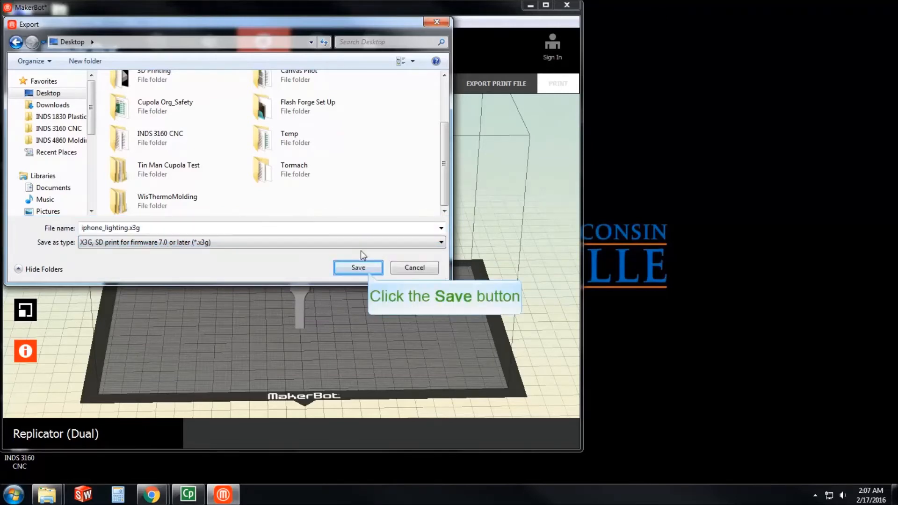